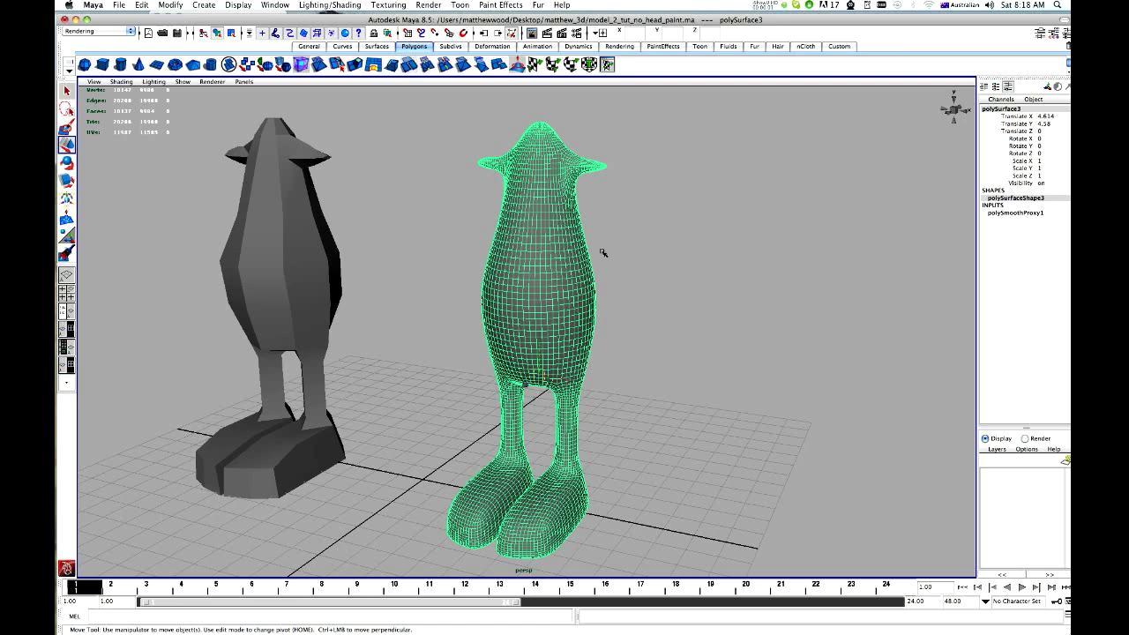
Step: Move the low-poly figure farther away from the smoothed figure, then reselect the smoothed figure
left_click_drag(562, 298, 584, 285, "alt")
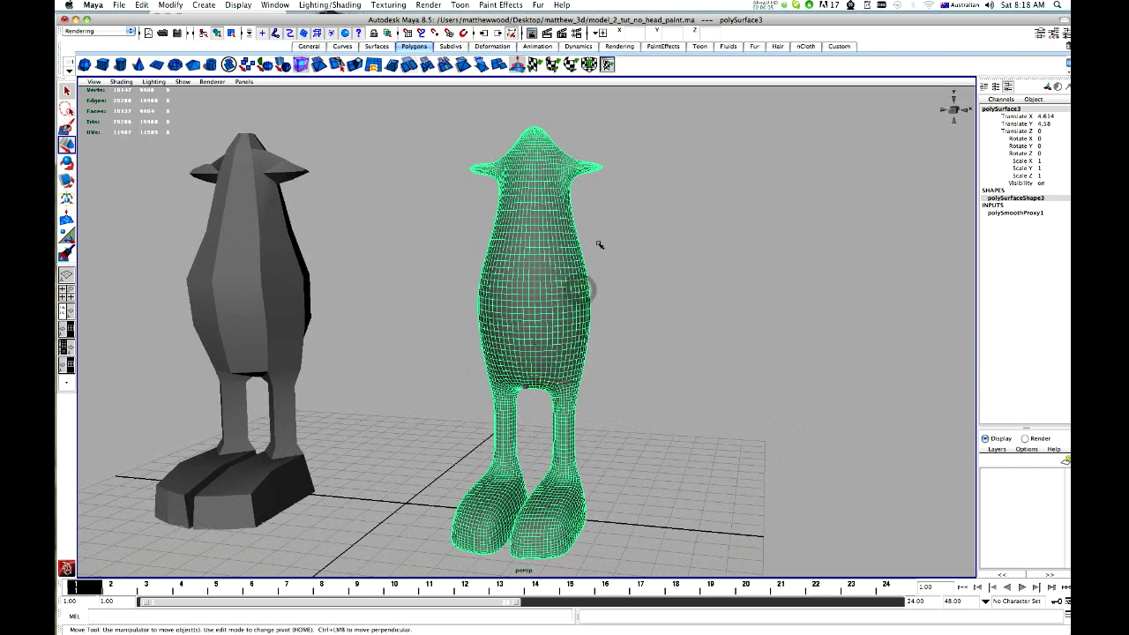
left_click_drag(599, 245, 569, 246, "alt")
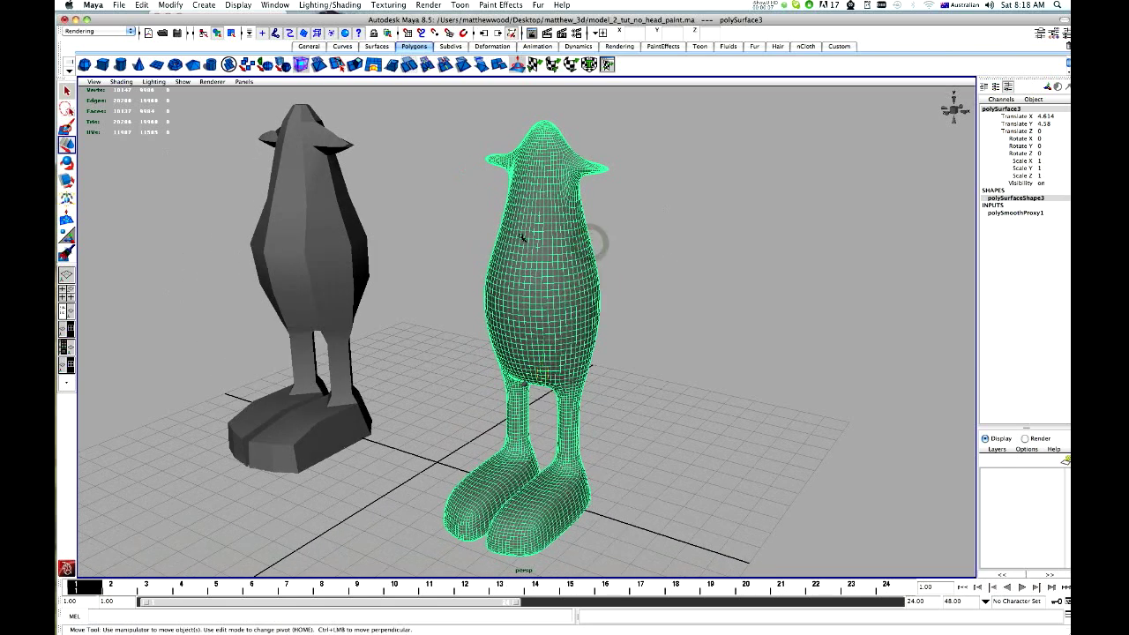
left_click(336, 245)
middle_click_drag(337, 327, 215, 325)
left_click(534, 295)
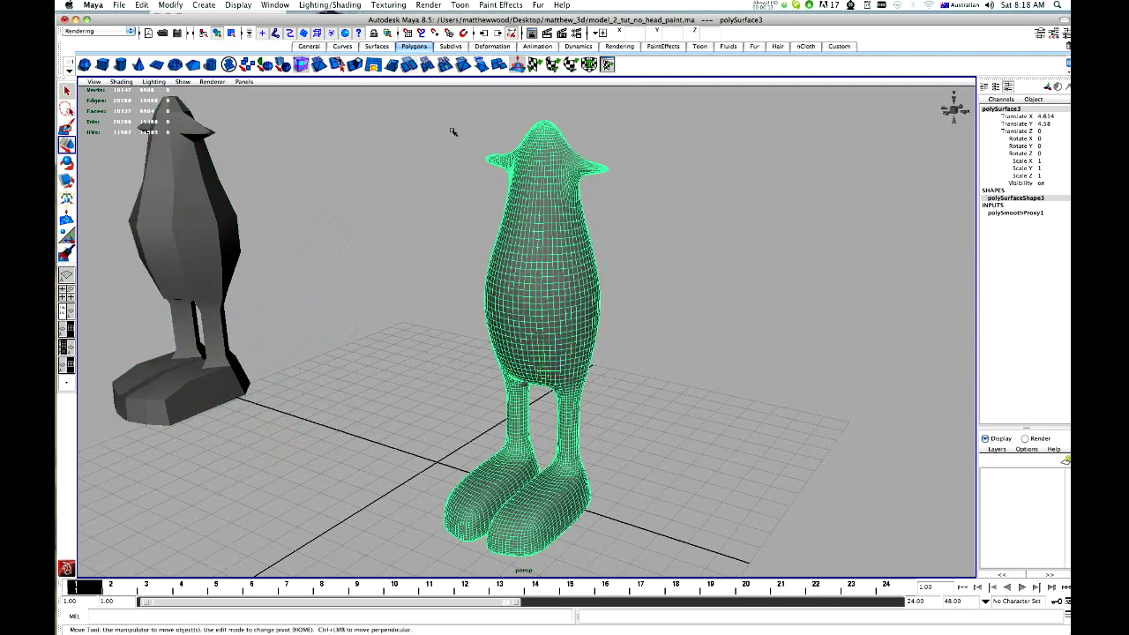
Step: Delete the construction history of the smoothed figure
key("ctrl+s")
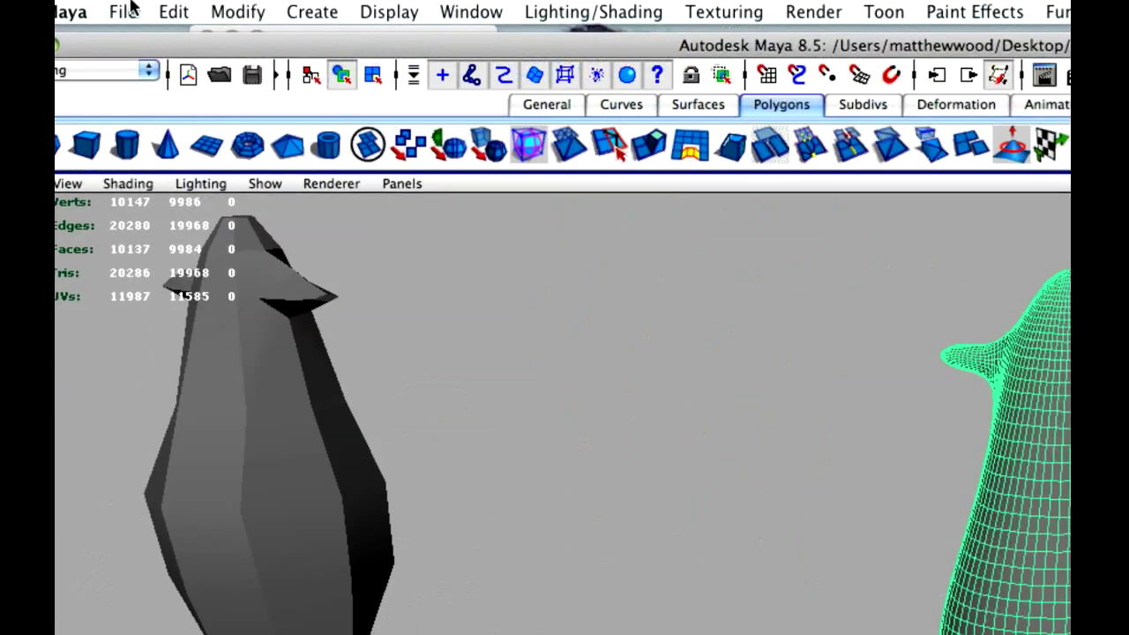
left_click(146, 5)
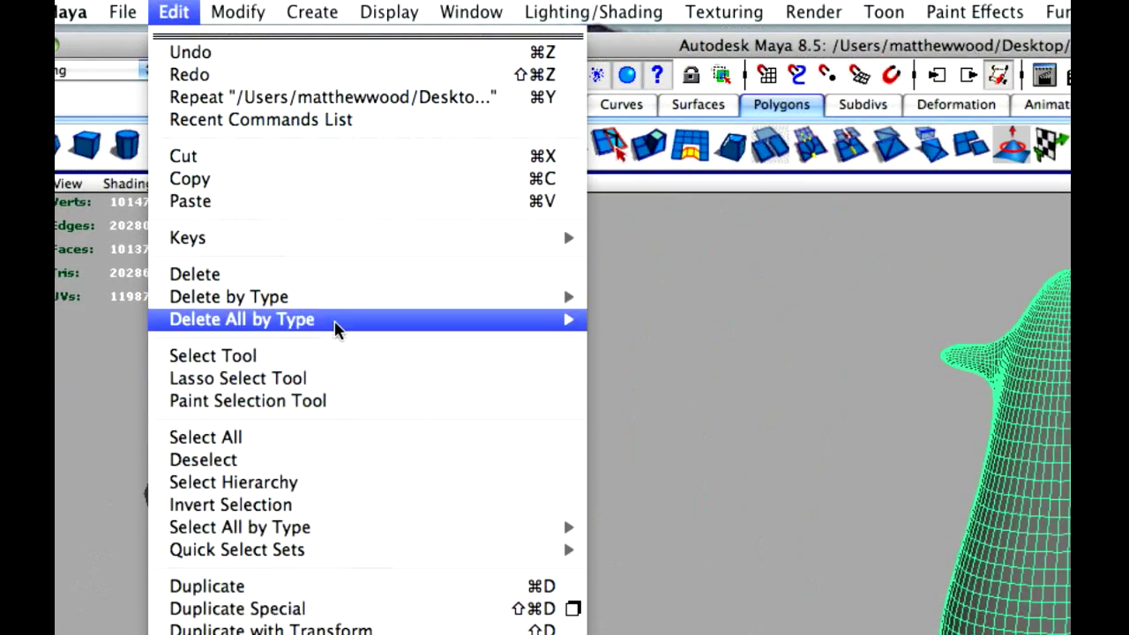
mouse_move(341, 304)
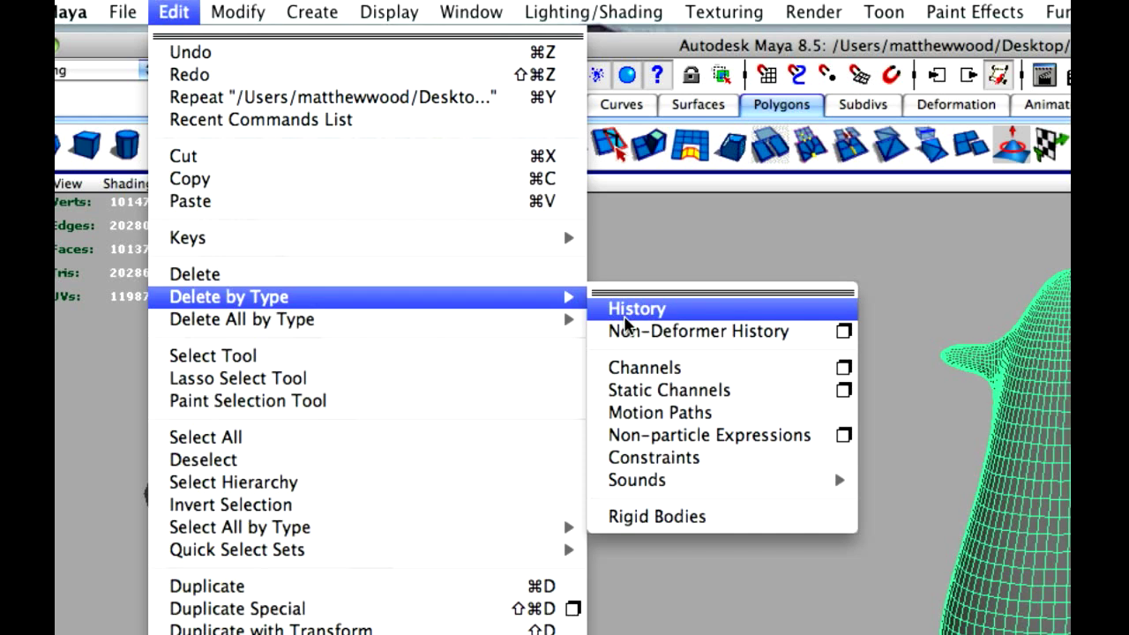
left_click(626, 322)
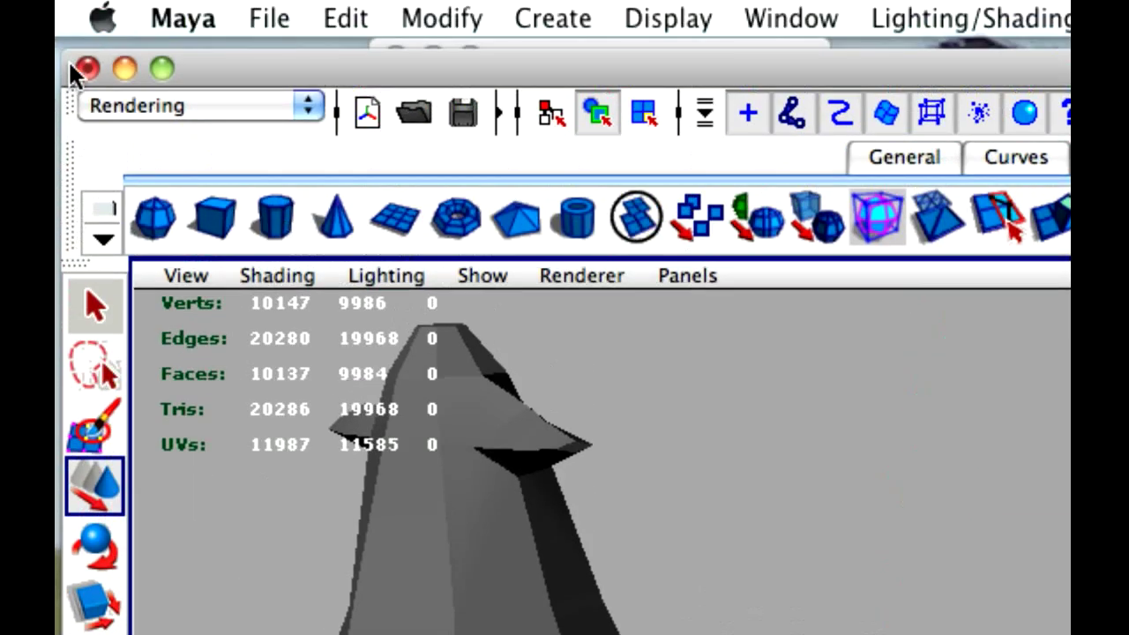
Step: Project automatic UV mapping onto the smoothed figure with 6 planes, optimized for fewer pieces and inserted before deformers
left_click(67, 34)
mouse_move(110, 29)
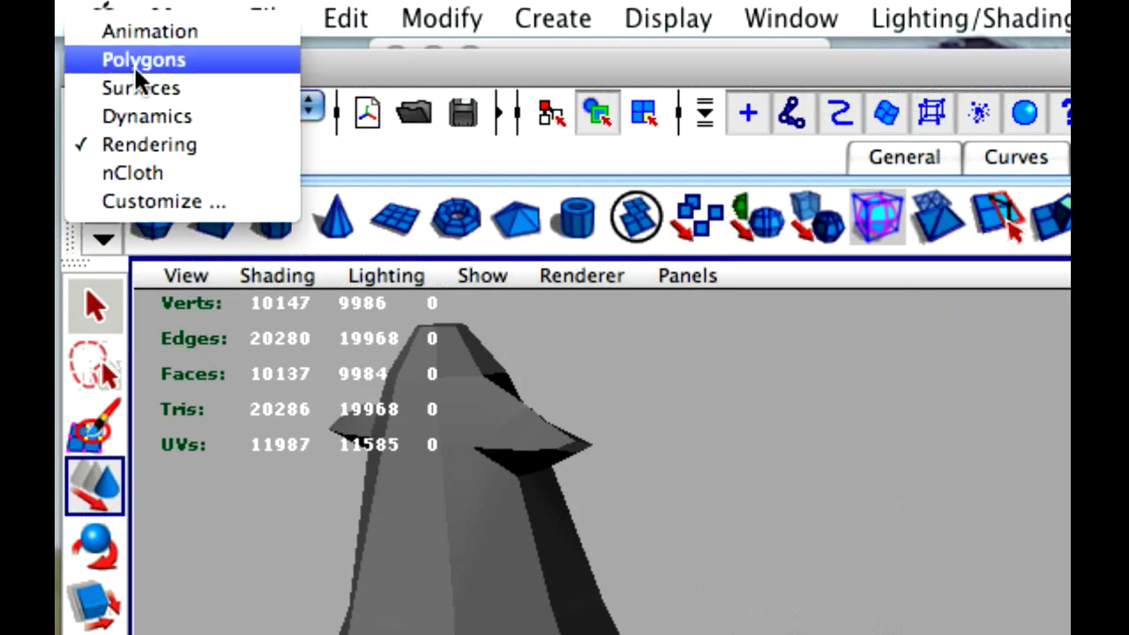
left_click(205, 61)
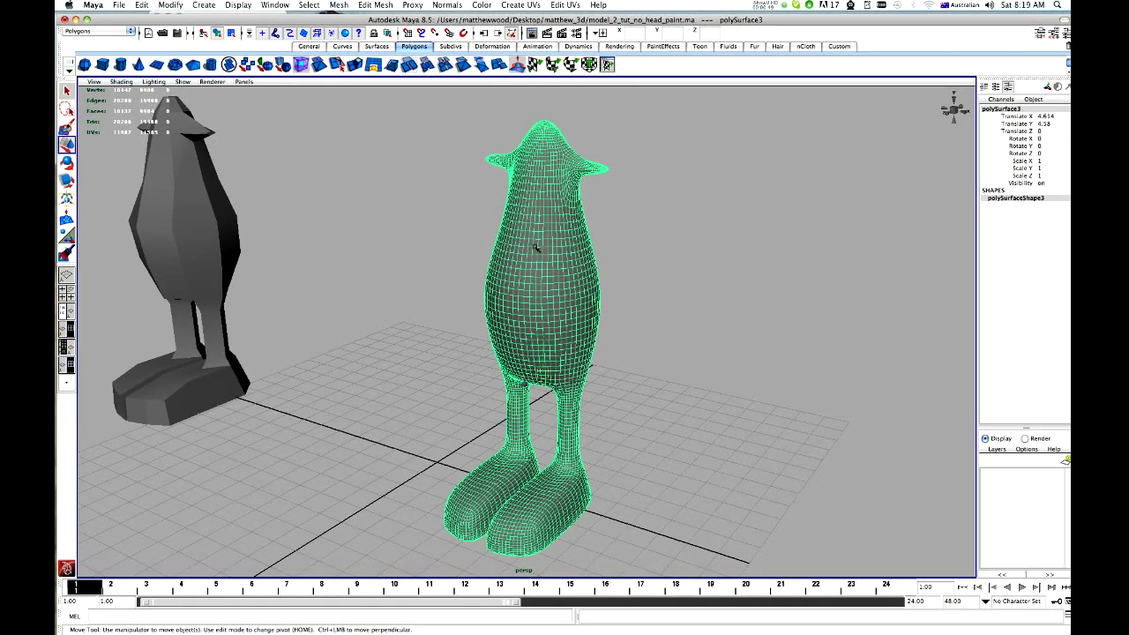
right_click_drag(537, 249, 580, 237)
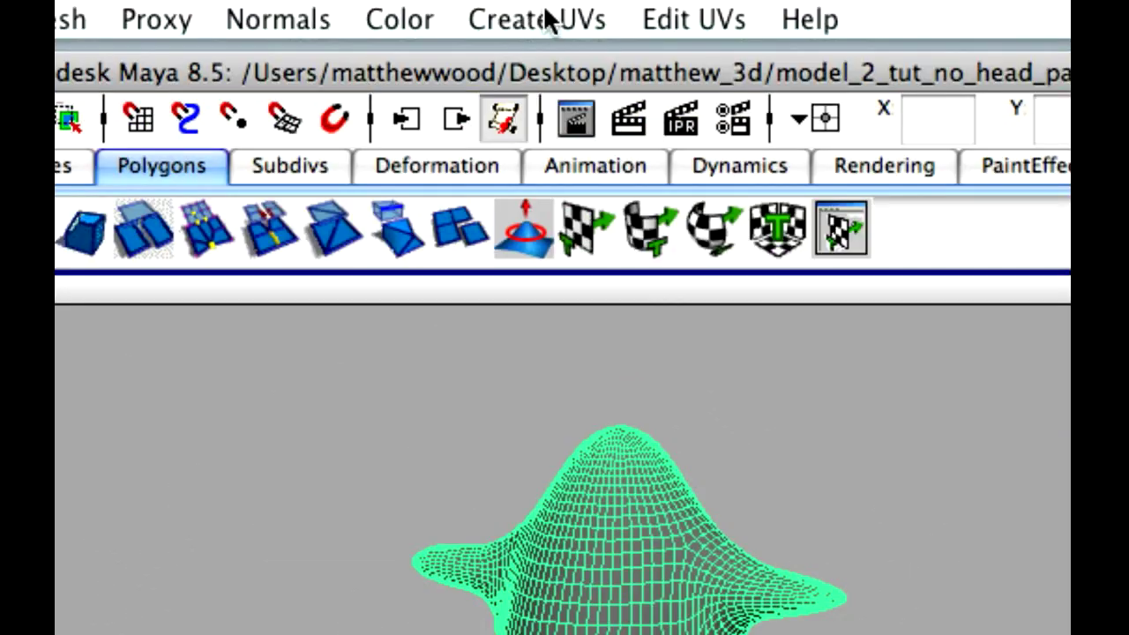
left_click(523, 6)
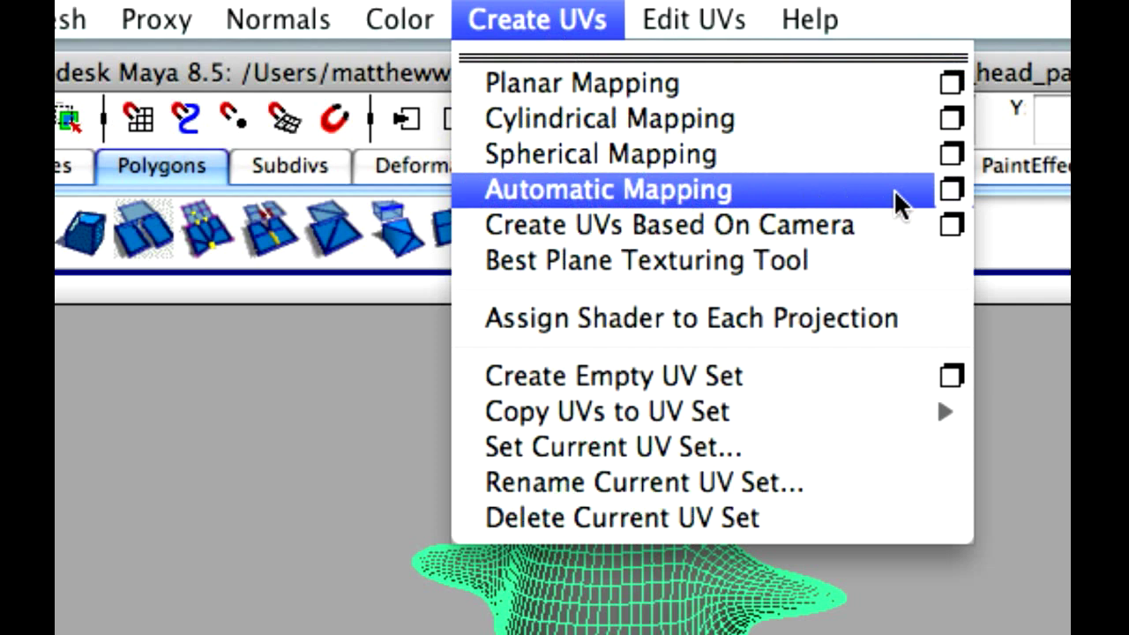
left_click(952, 190)
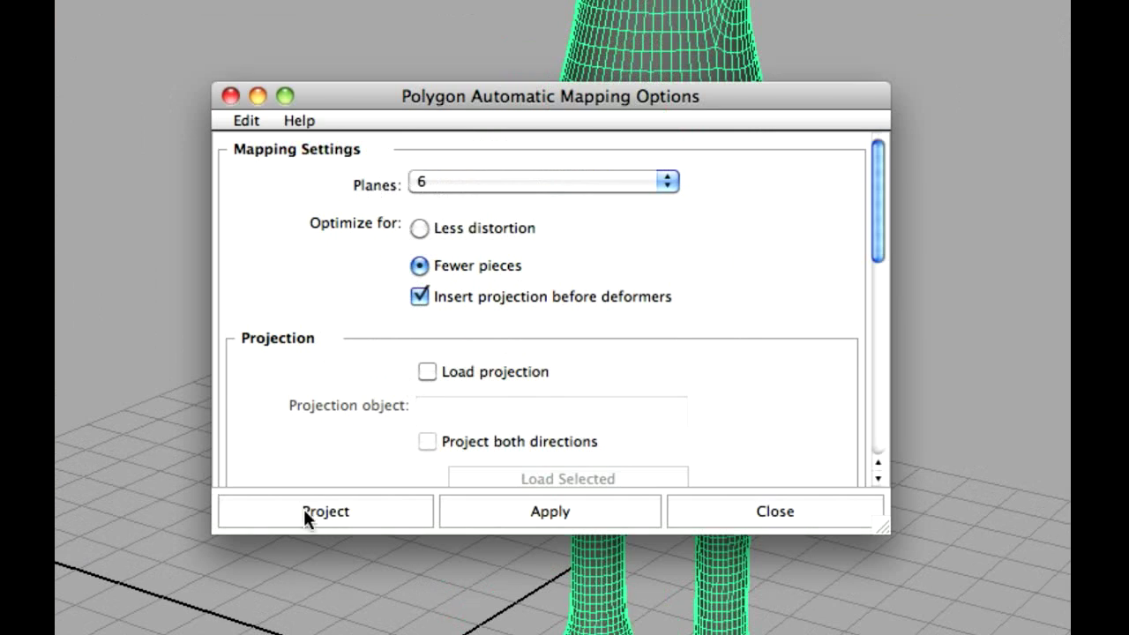
left_click(330, 521)
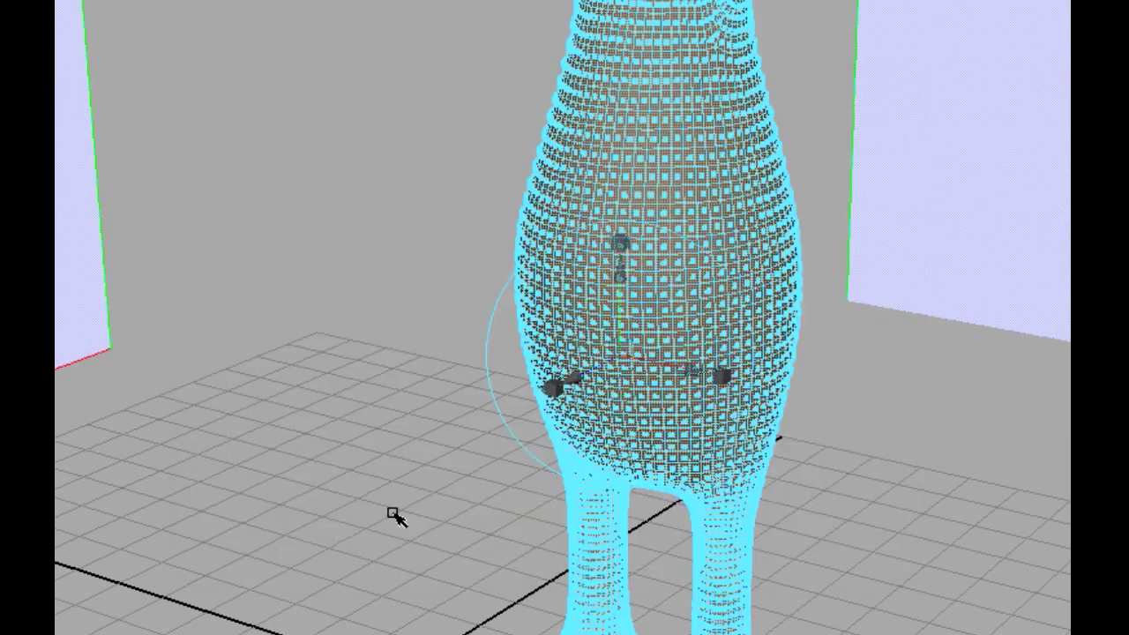
Step: Examine the figure's UV layout in the Persp/UV Texture Editor arrangement, then return to the single perspective view
scroll(402, 510, "down", 3)
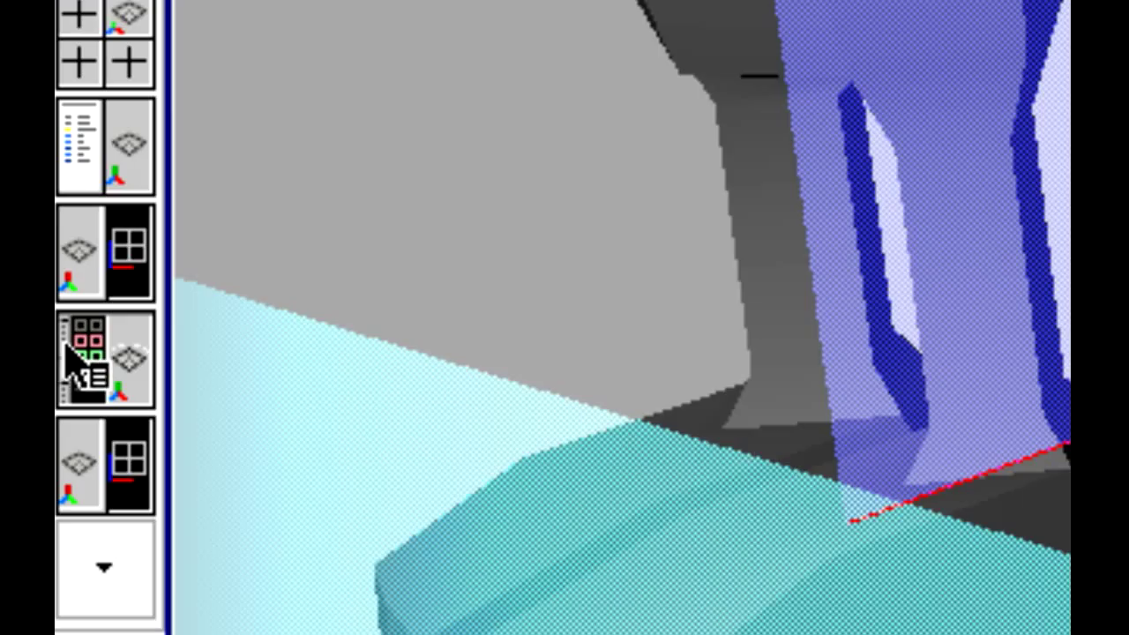
right_click(71, 362)
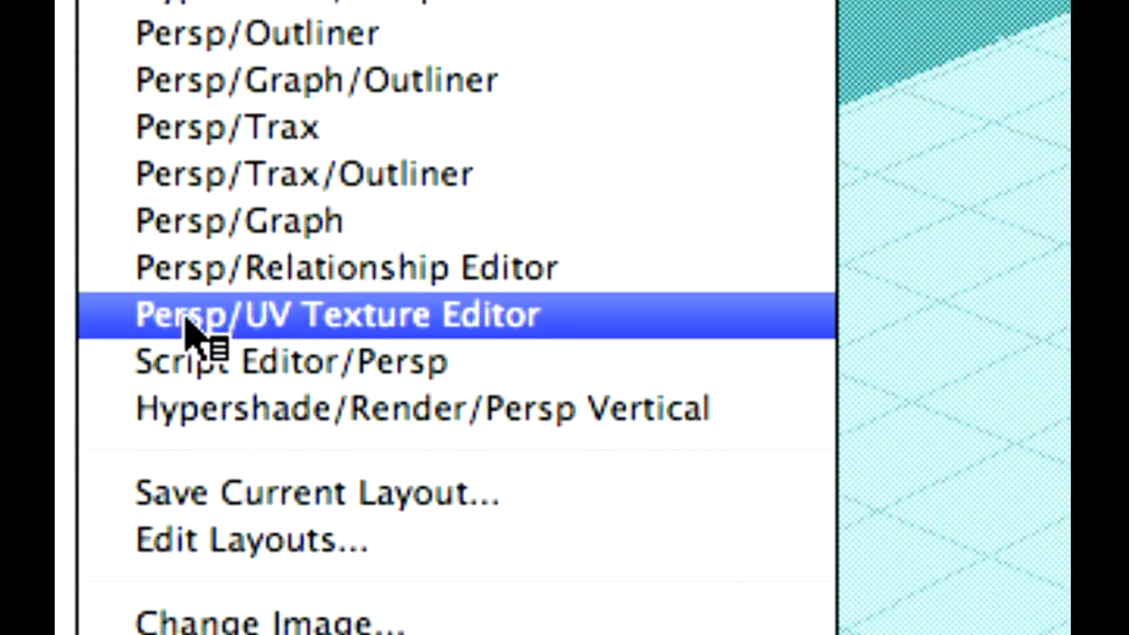
left_click(192, 327)
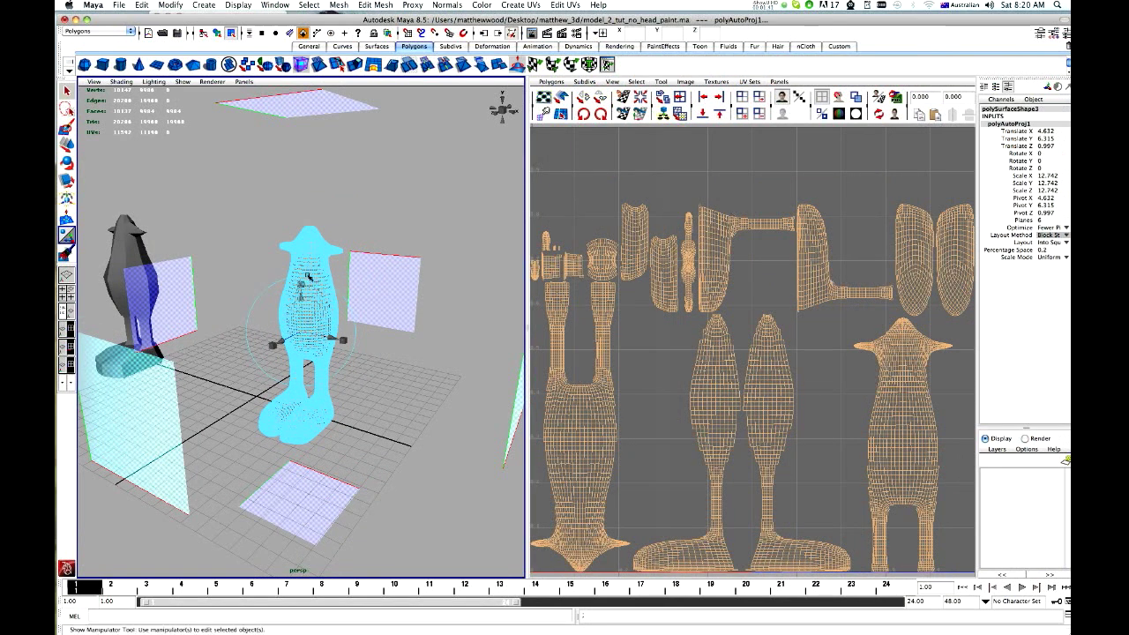
left_click(65, 275)
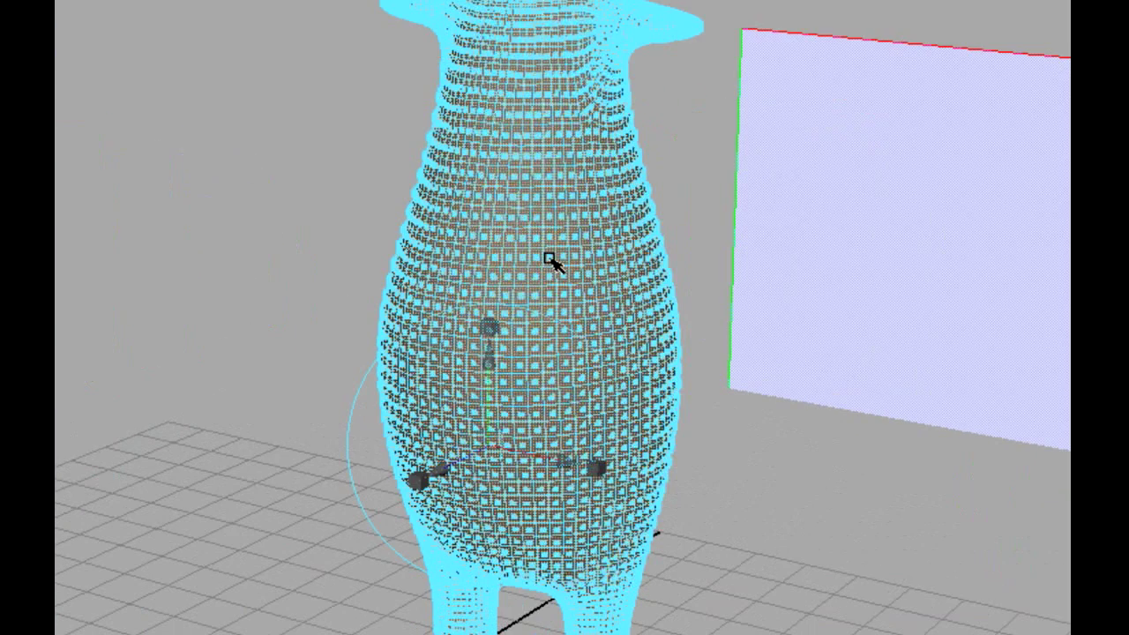
Step: Return the smoothed figure to object selection and open the 3D Paint Tool with its settings
right_click_drag(549, 260, 582, 237)
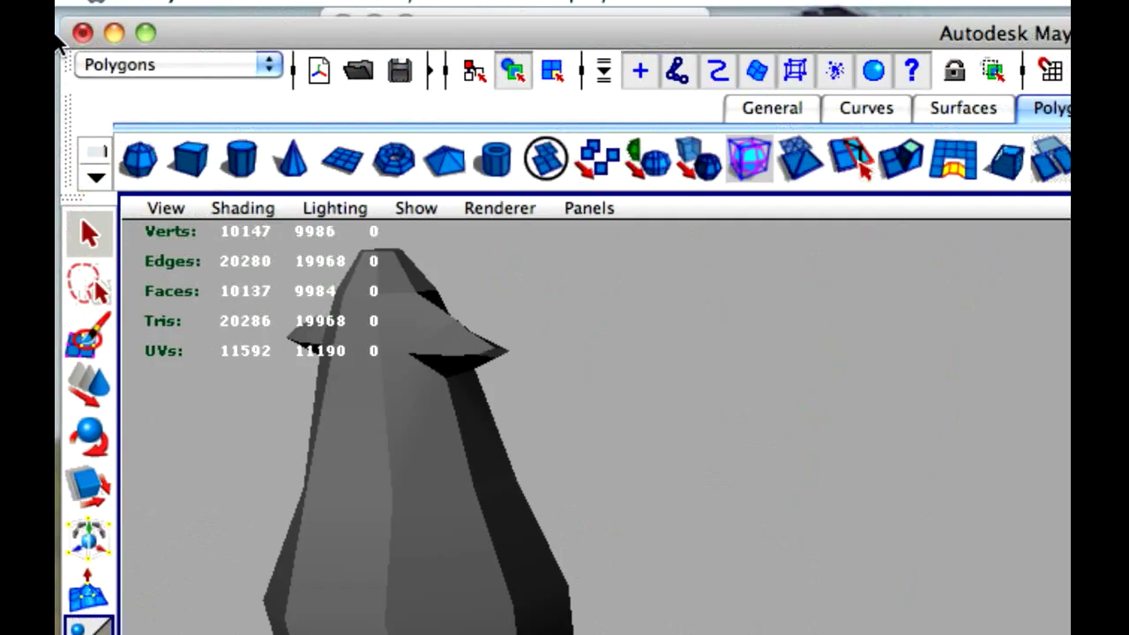
left_click(113, 66)
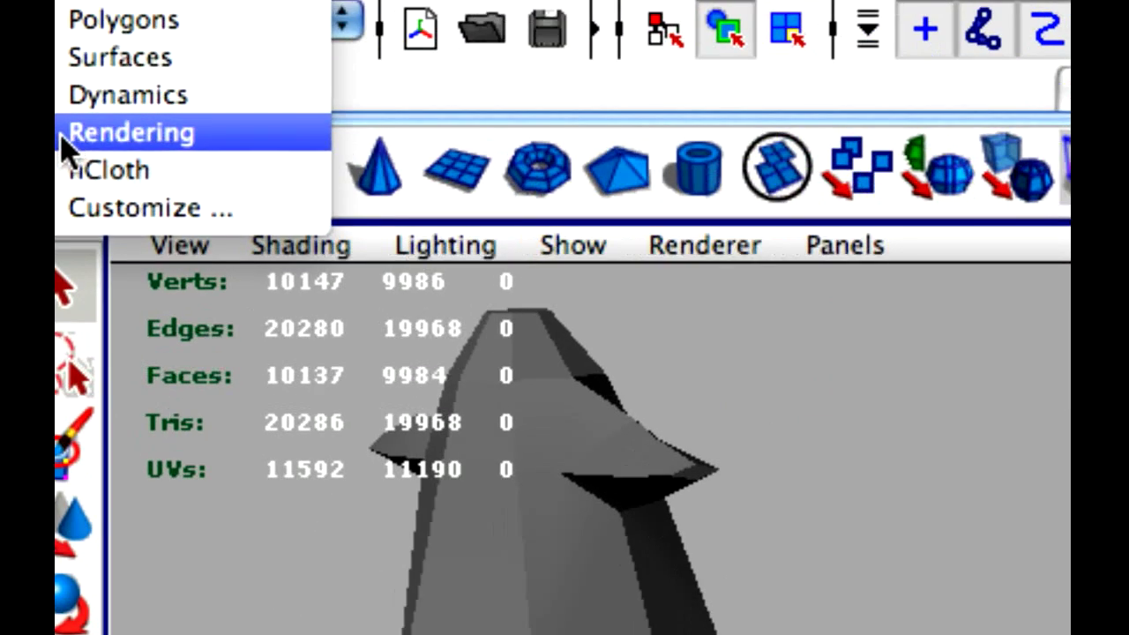
left_click(63, 139)
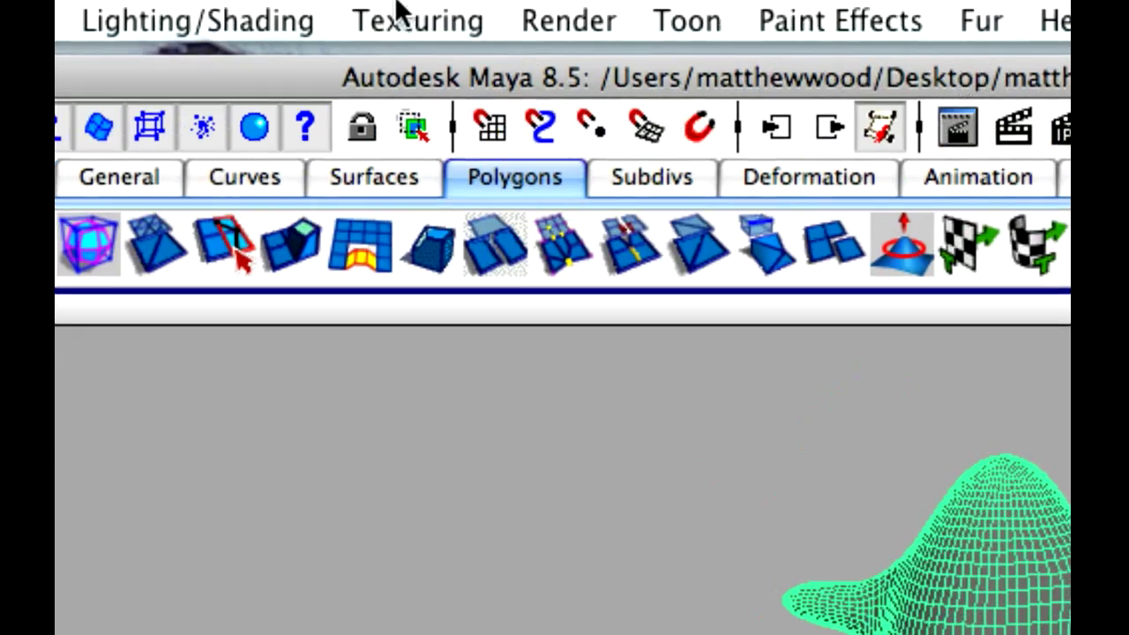
left_click(379, 5)
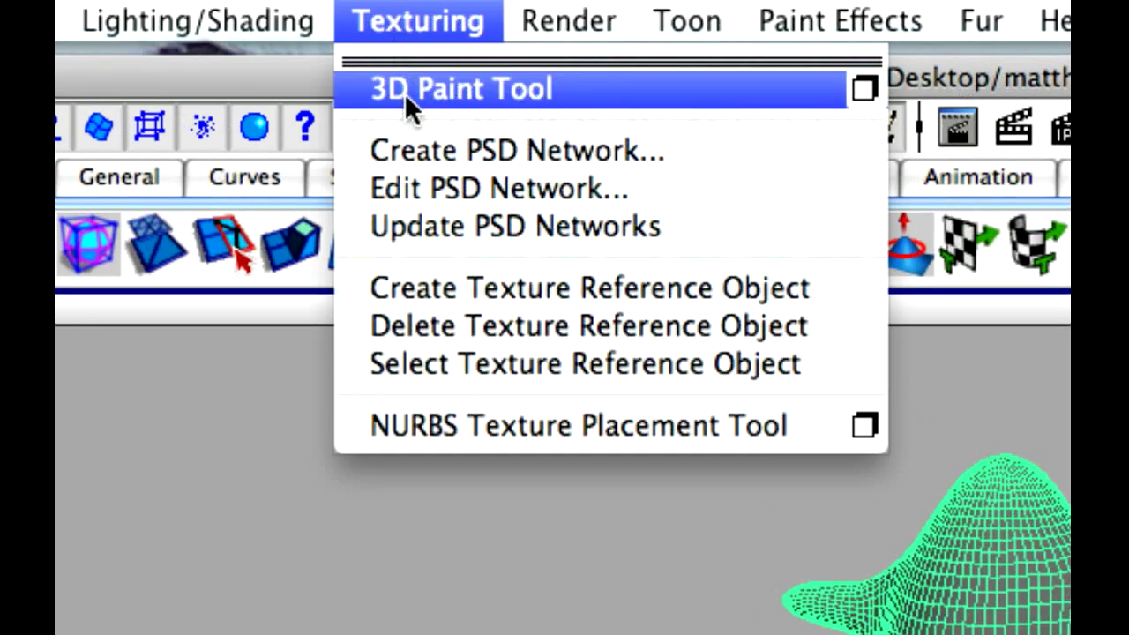
left_click(859, 91)
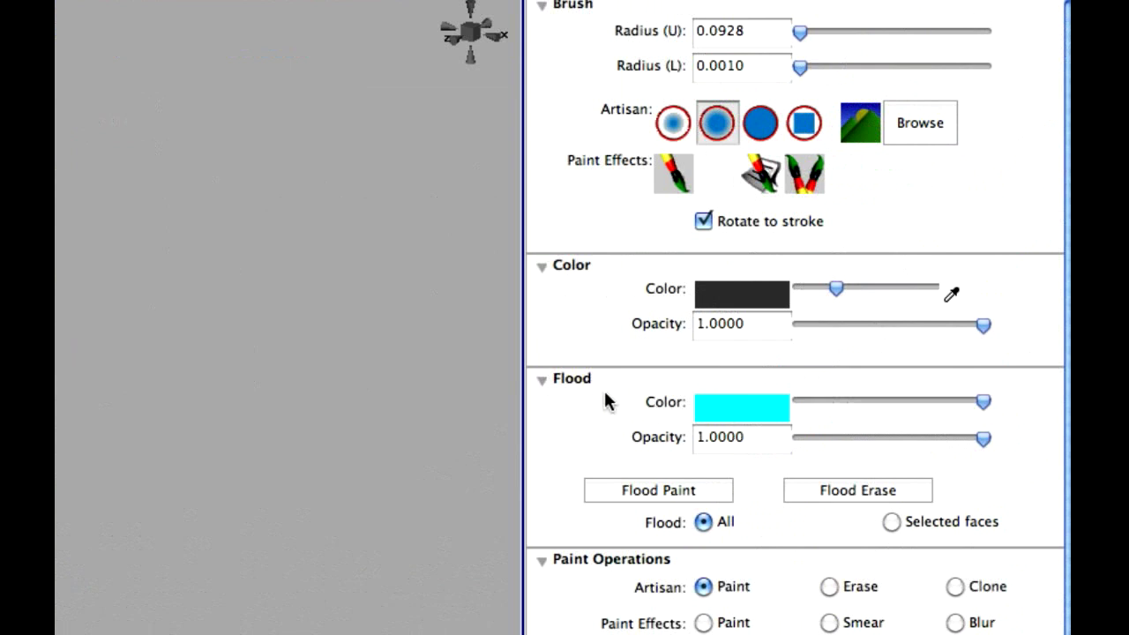
Step: Assign a 256 x 256 Maya IFF file texture to the figure with Color as the attribute to paint
scroll(1059, 373, "down", 1)
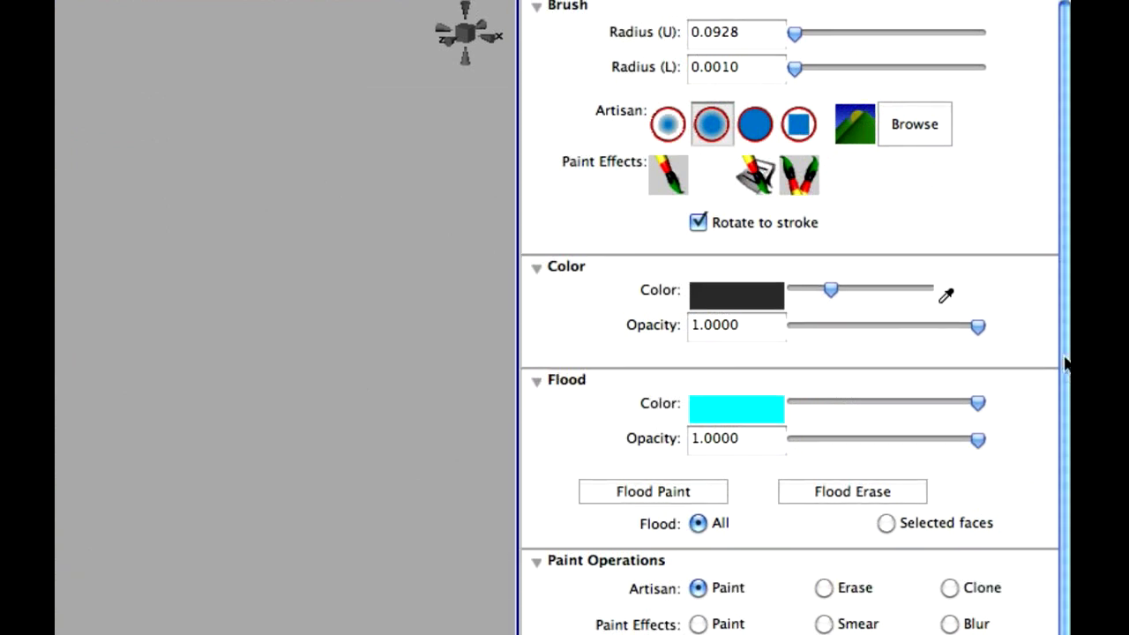
scroll(1067, 355, "down", 3)
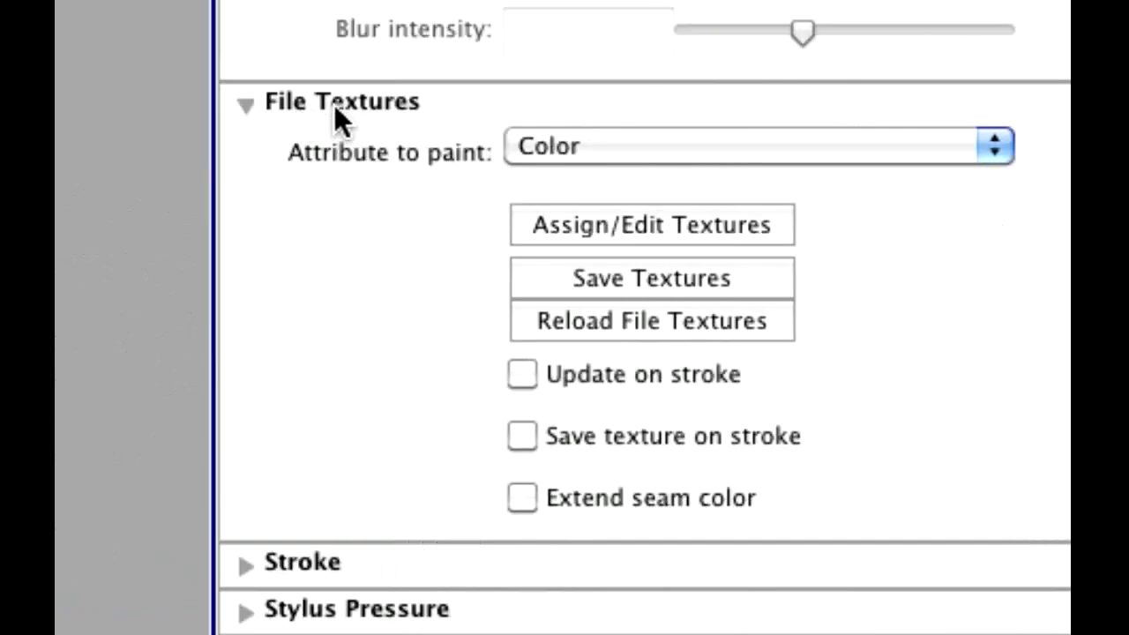
left_click(560, 152)
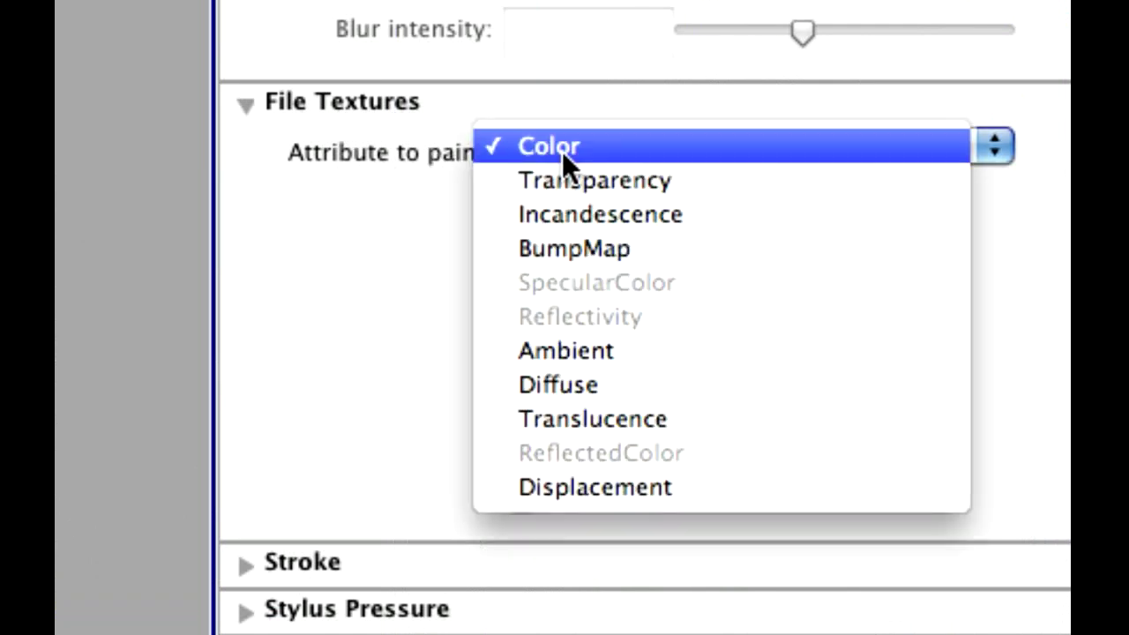
left_click(562, 150)
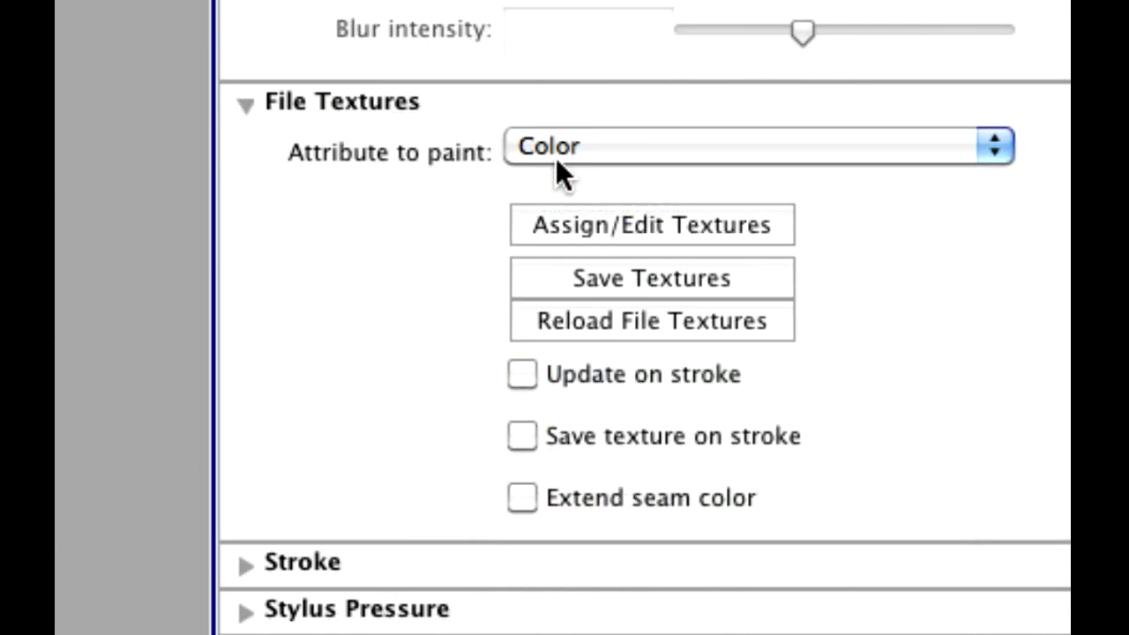
left_click(656, 232)
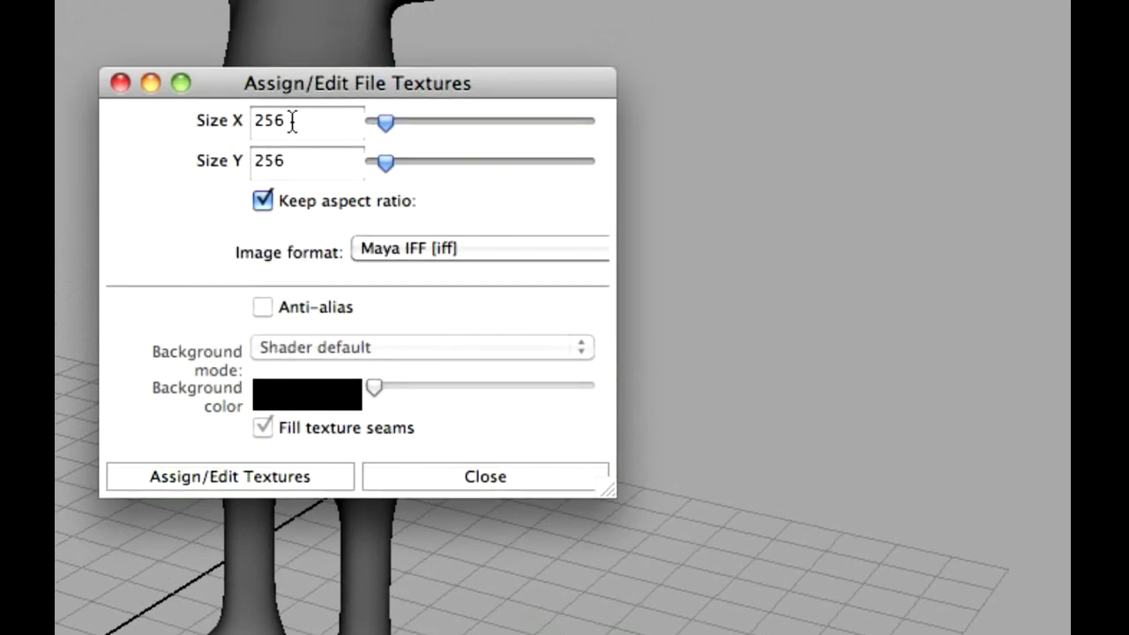
left_click_drag(292, 121, 246, 115)
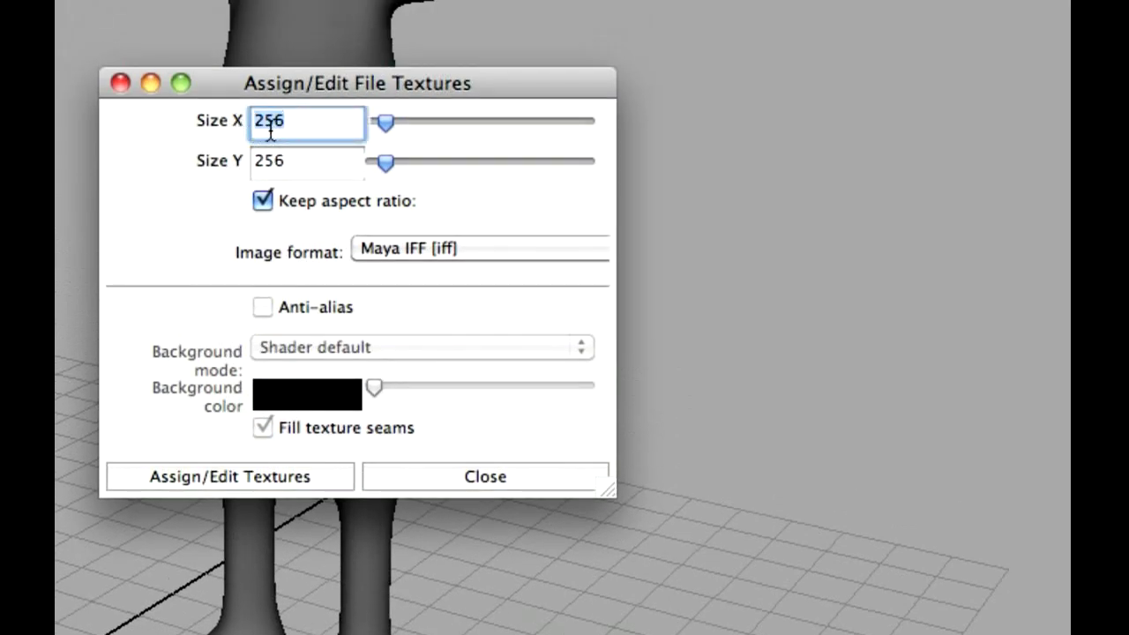
left_click(383, 256)
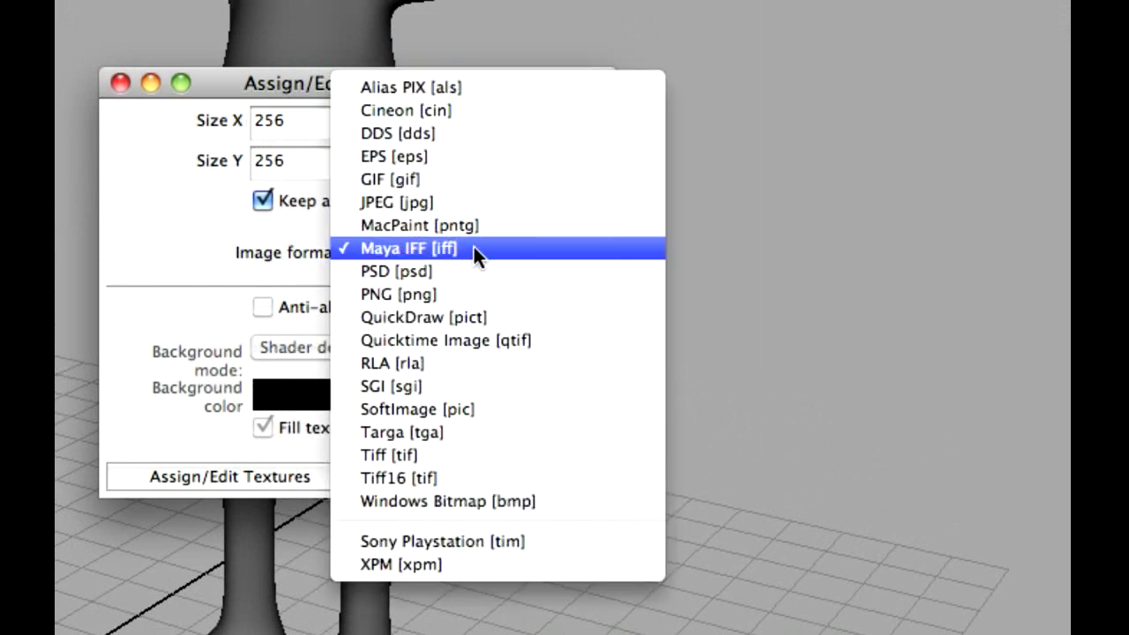
left_click(474, 249)
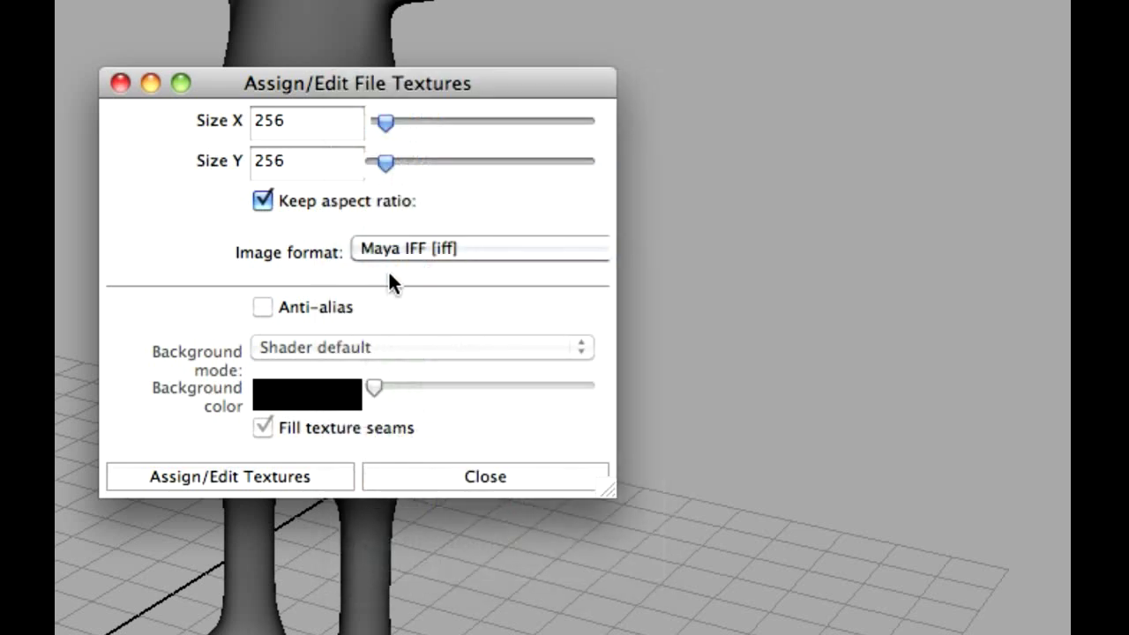
left_click(208, 477)
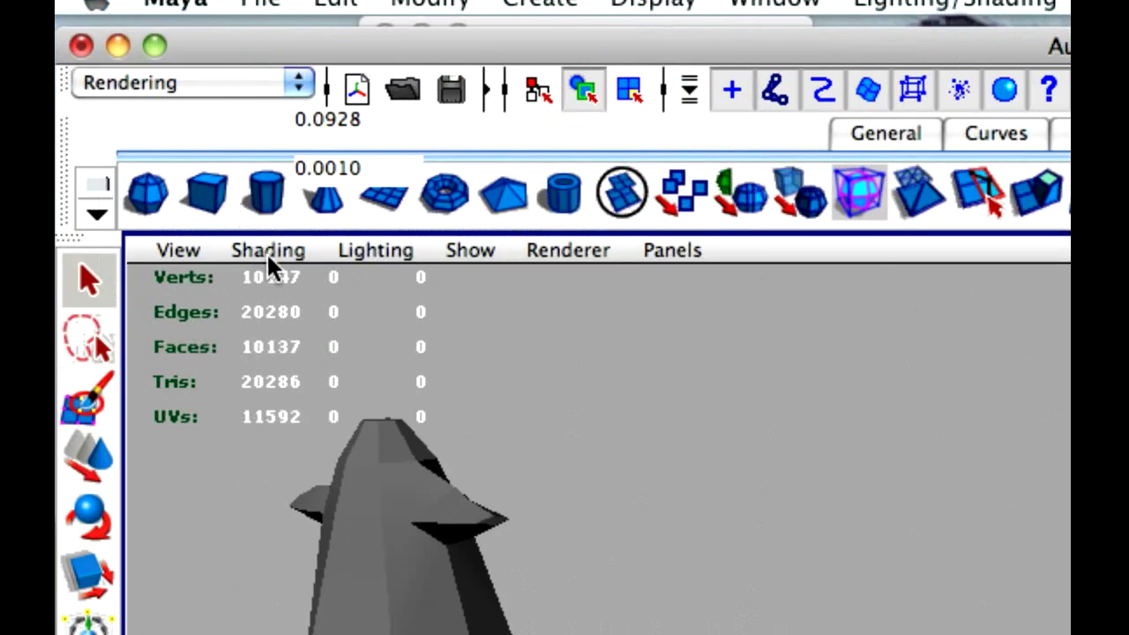
Step: Turn off the default material display in the perspective view
left_click(221, 205)
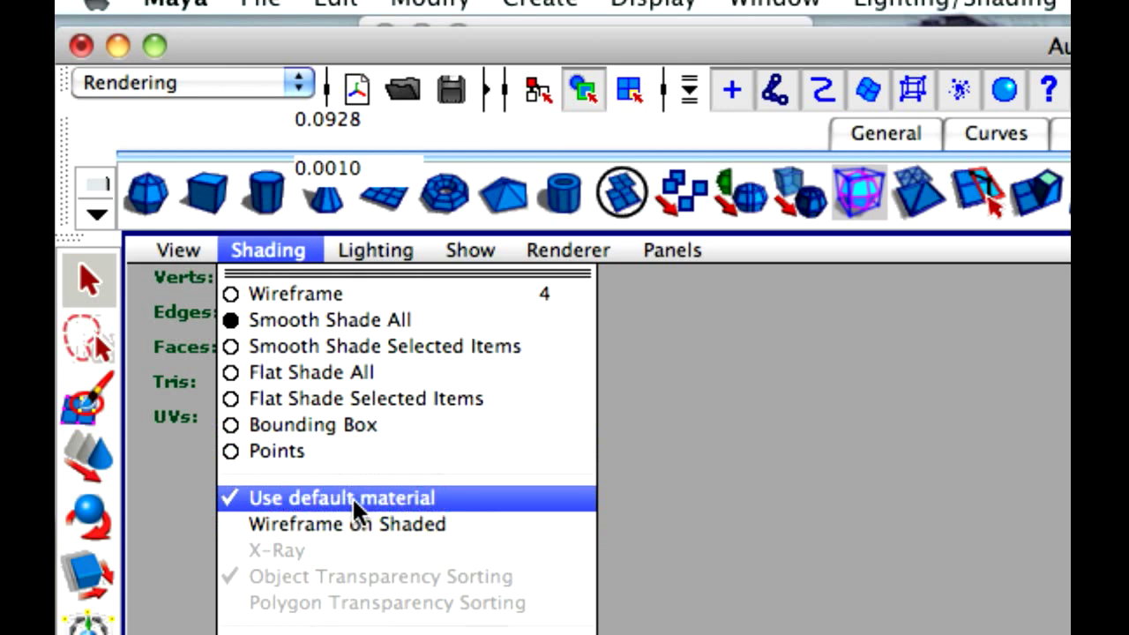
left_click(233, 498)
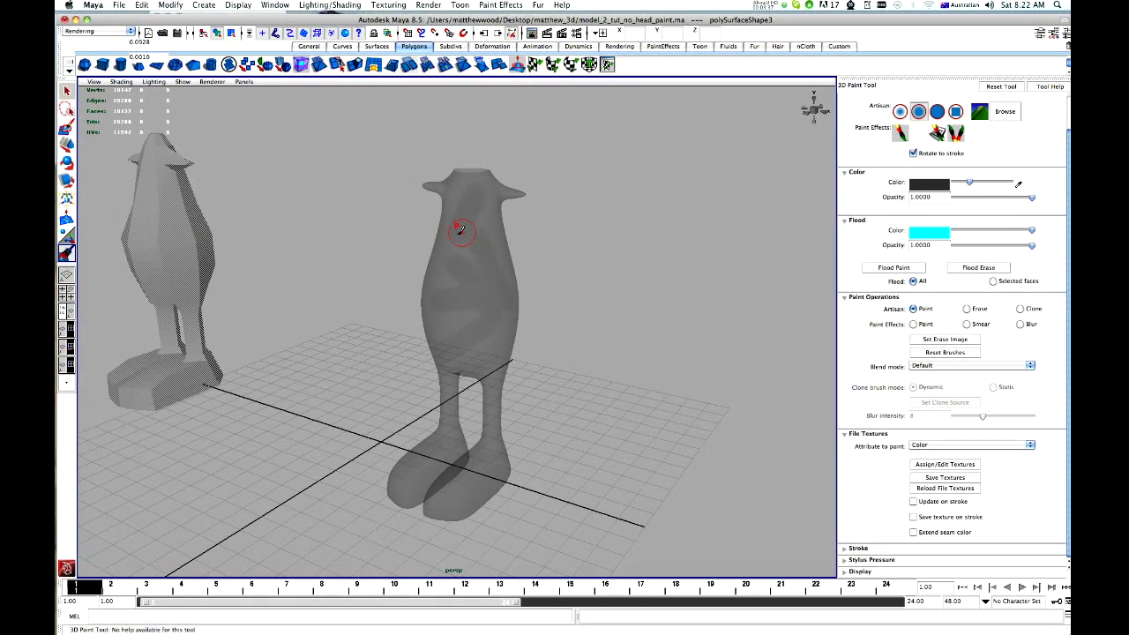
Step: Set the paint color to pure red and paint across the front of the smoothed figure's torso
left_click(935, 185)
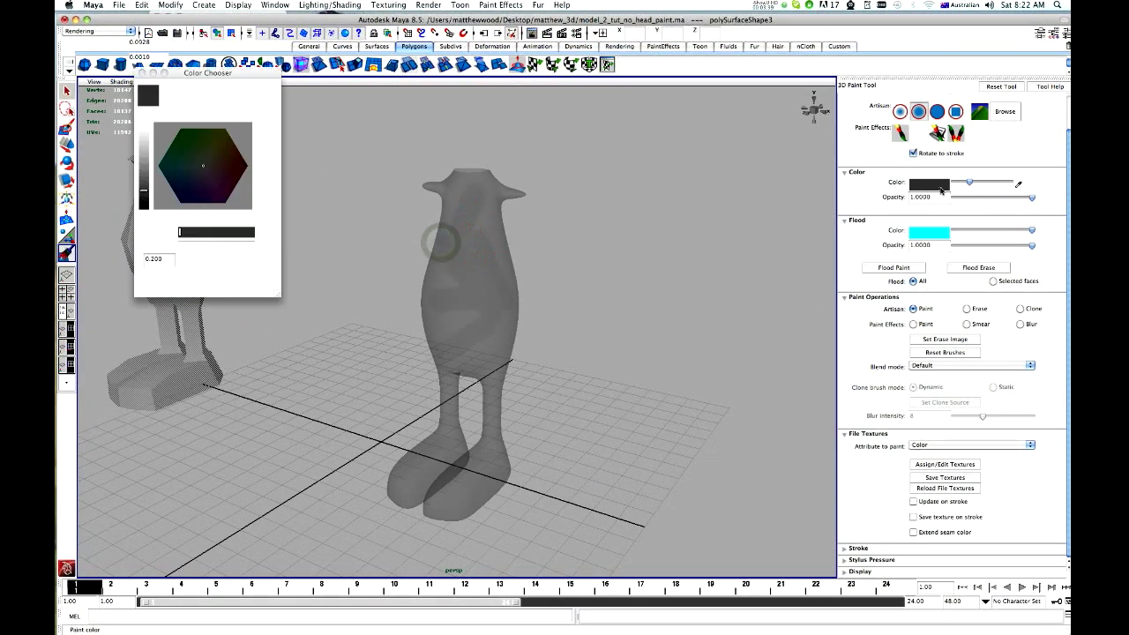
left_click(181, 101)
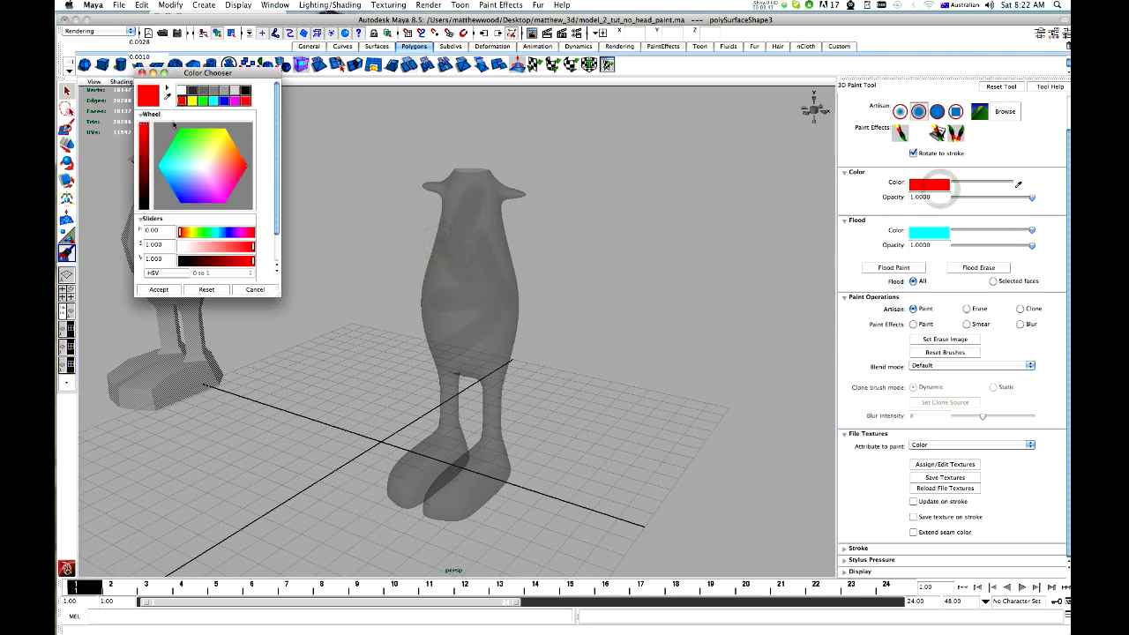
left_click(160, 289)
mouse_move(455, 271)
left_mouse_down()
mouse_move(426, 293)
mouse_move(450, 302)
mouse_move(465, 334)
mouse_move(488, 335)
mouse_move(490, 238)
mouse_move(427, 242)
left_mouse_up()
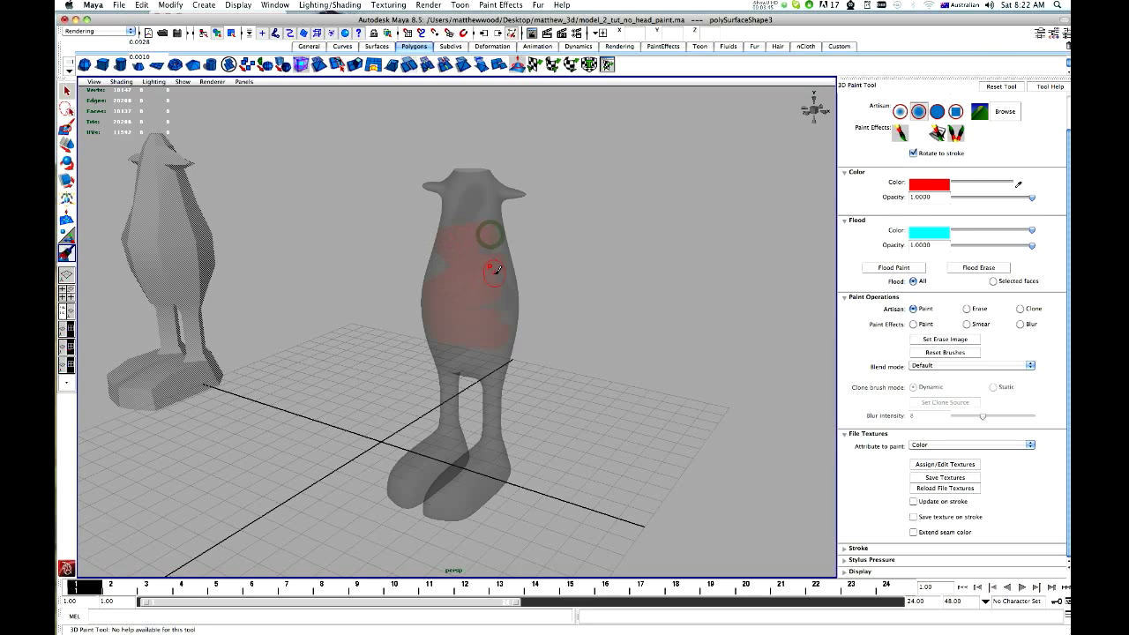
mouse_move(467, 277)
left_mouse_down("alt")
mouse_move(509, 262)
mouse_move(441, 265)
mouse_move(507, 262)
mouse_move(453, 276)
mouse_move(388, 265)
left_mouse_up("alt")
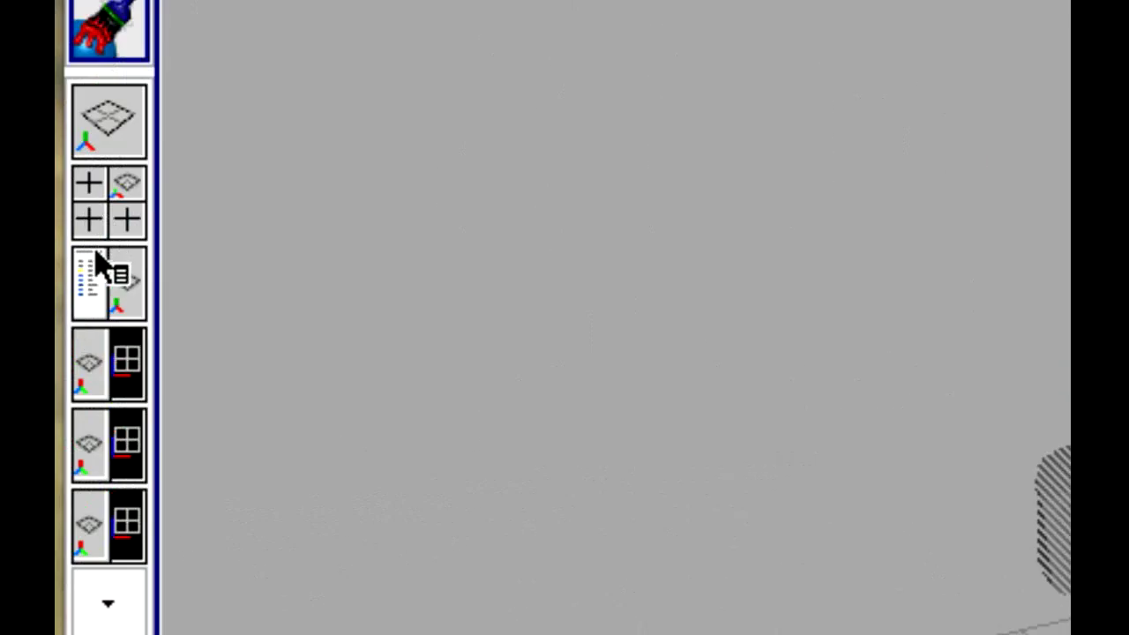
Step: Switch to the Hypershade/Persp layout, create a new Lambert material and assign it to the smoothed figure
right_click(111, 304)
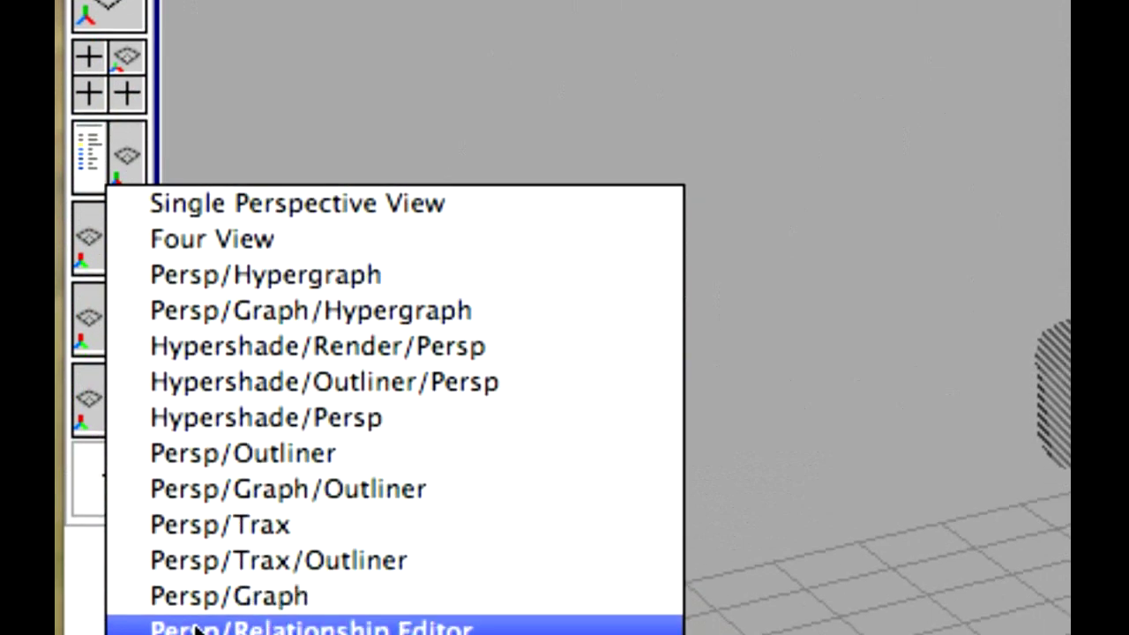
left_click(145, 419)
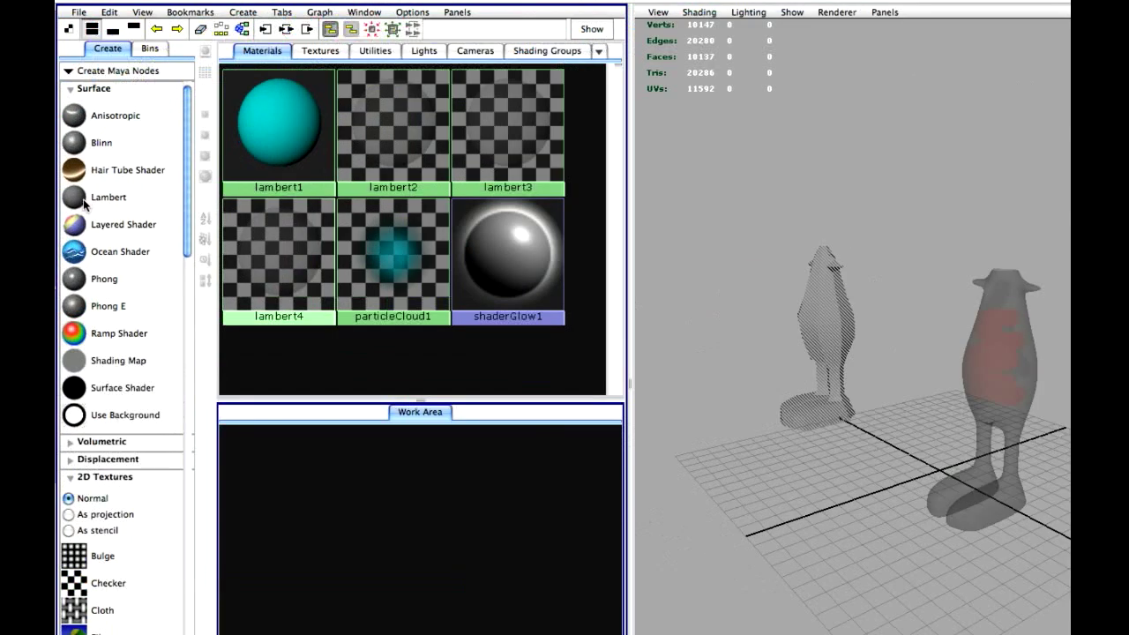
left_click(84, 200)
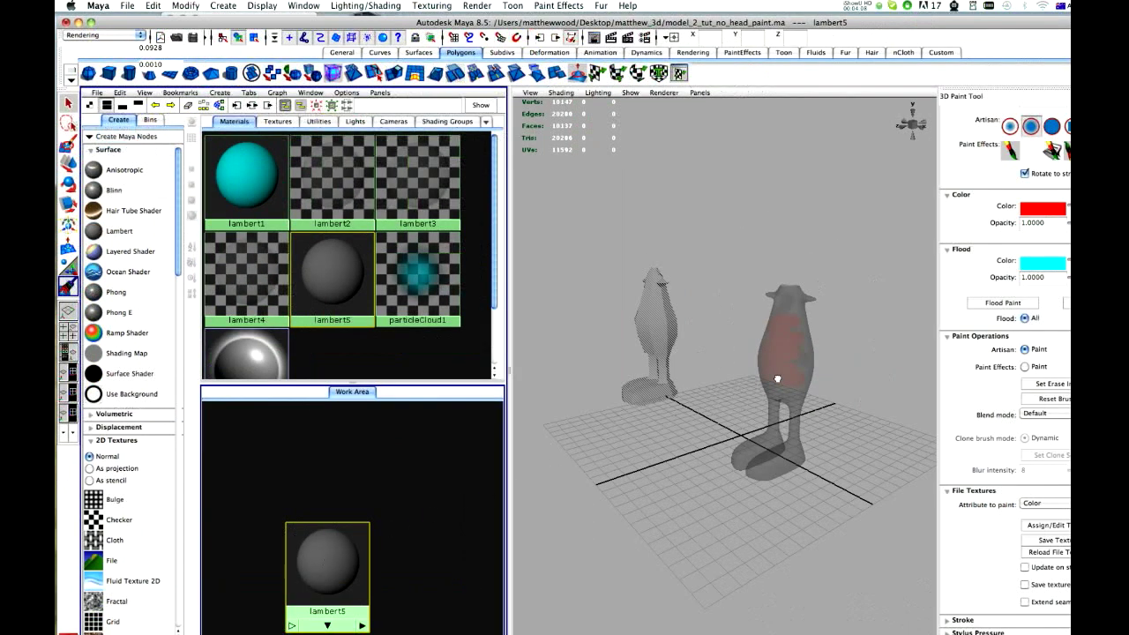
middle_click_drag(777, 378, 779, 376)
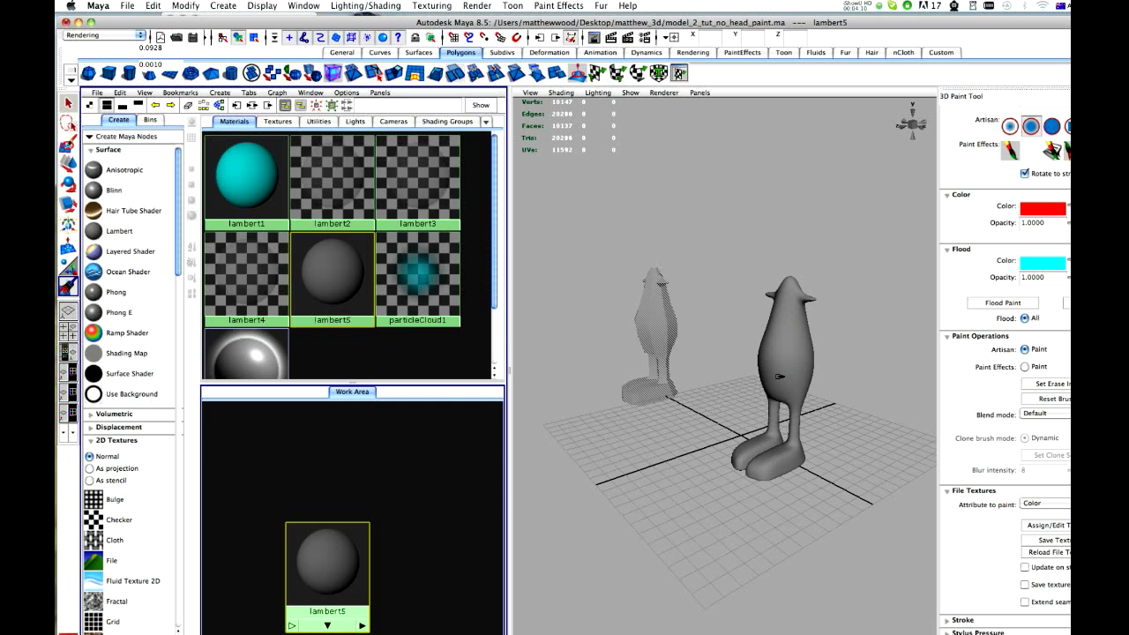
left_click_drag(807, 378, 764, 381, "alt")
Step: Return to the single perspective view and select the smoothed figure
key("q")
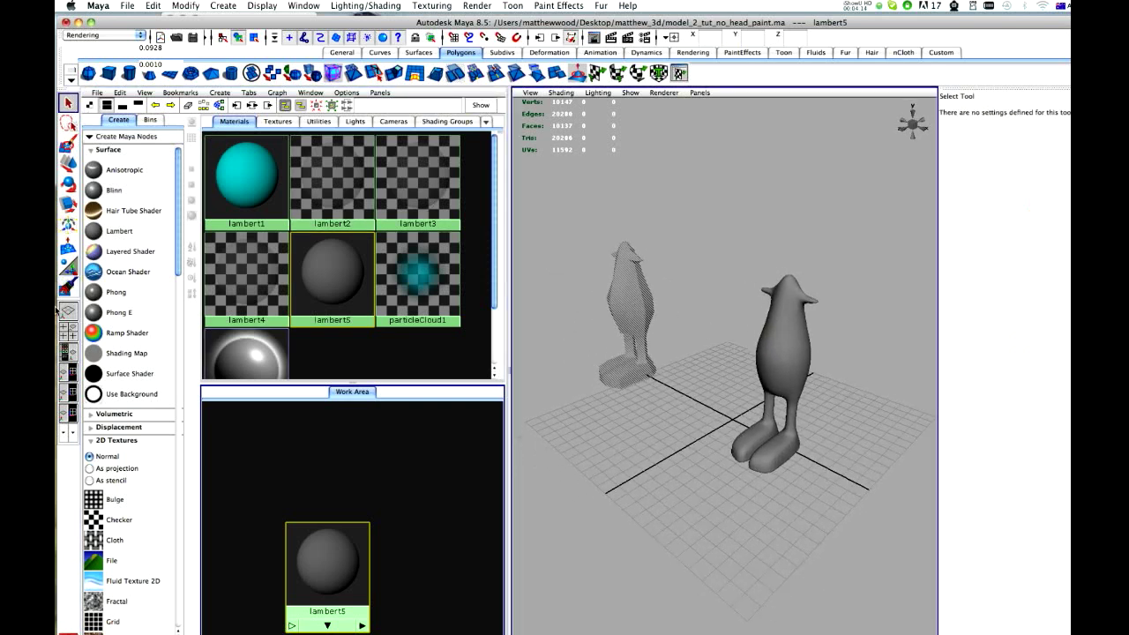
left_click(68, 314)
left_click(653, 344)
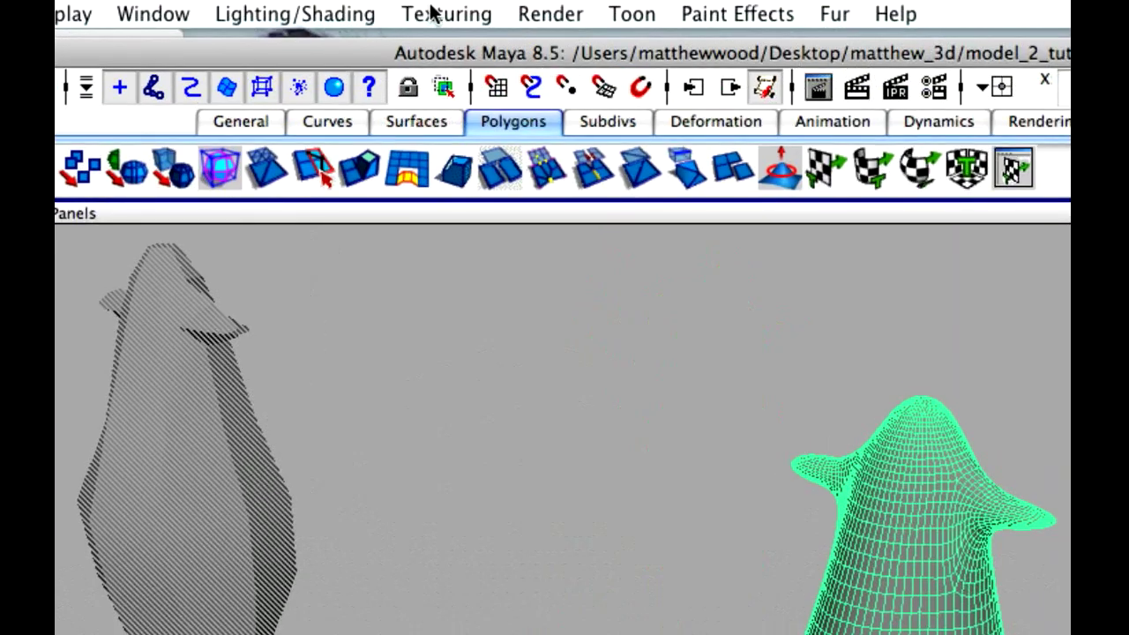
Step: Open the 3D Paint Tool settings and assign a 256 x 256 Maya IFF file texture to the figure's Color attribute
left_click(427, 6)
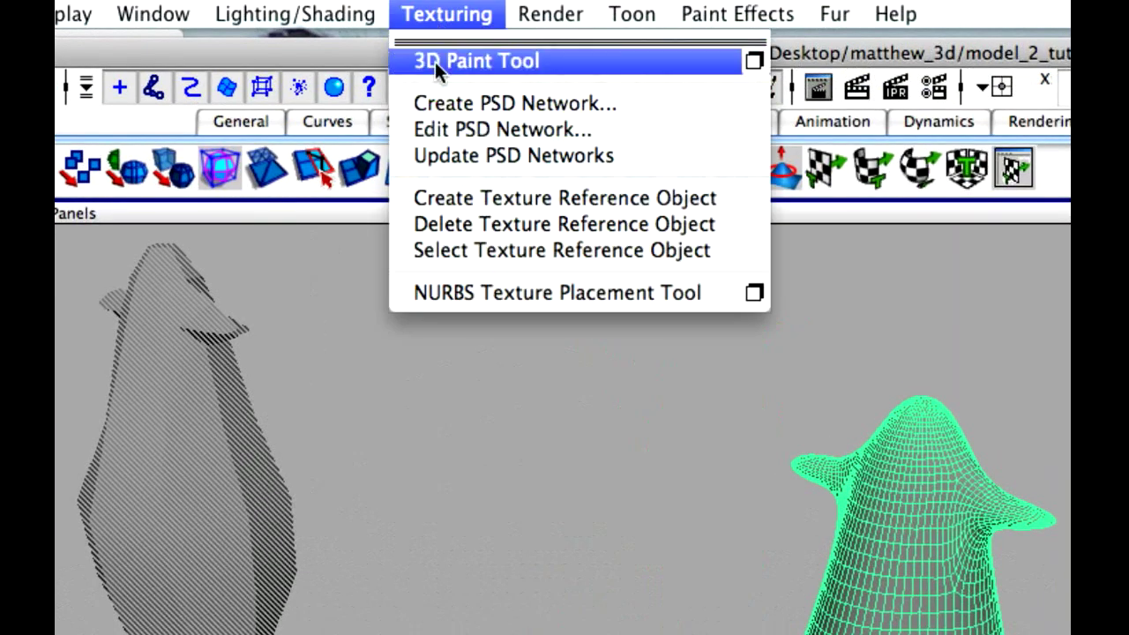
left_click(753, 64)
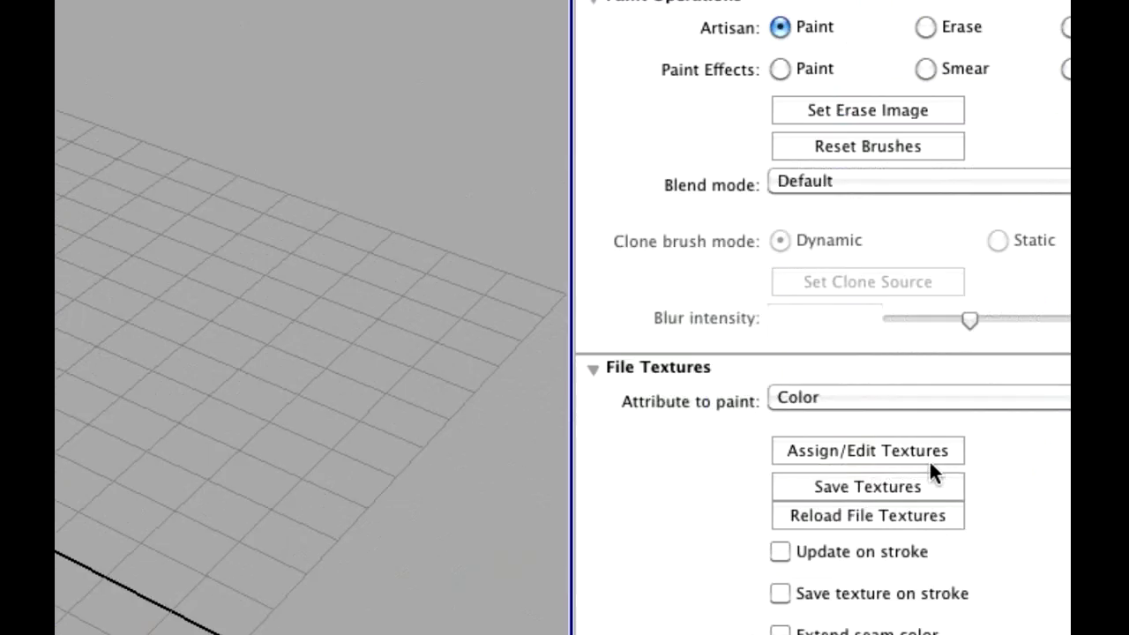
left_click(944, 457)
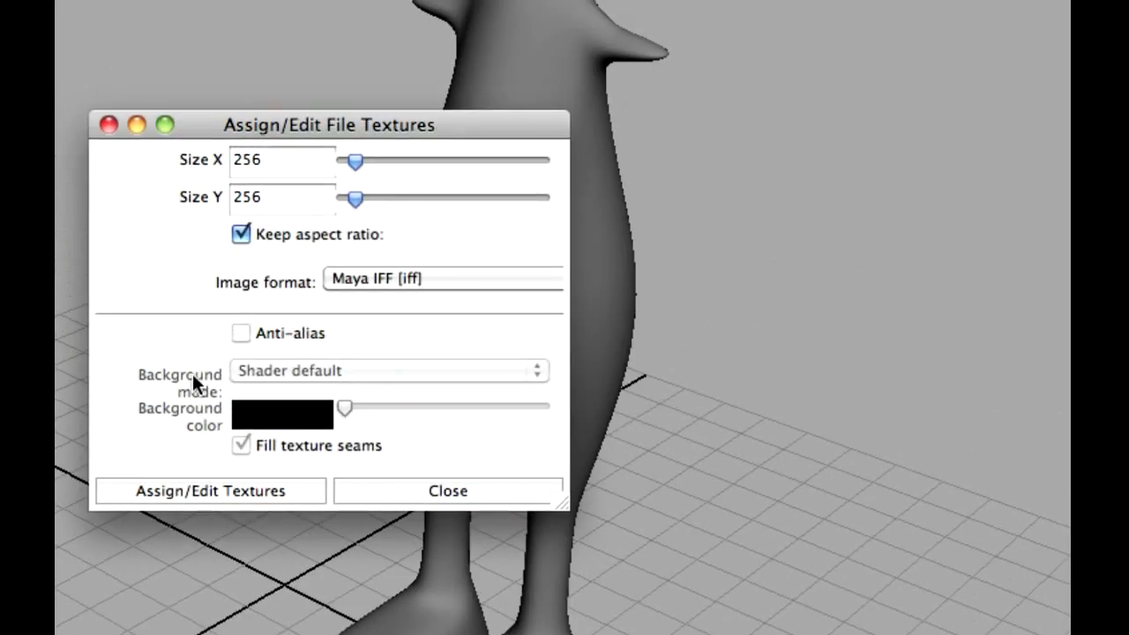
left_click(226, 490)
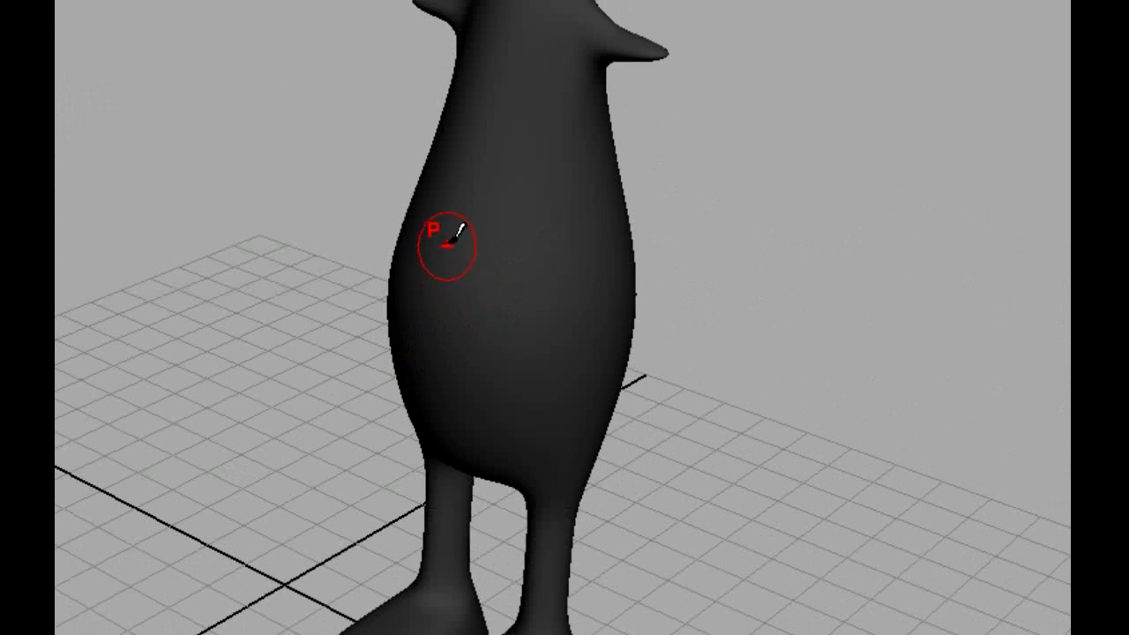
Step: Paint two broad red stripes across the figure's chest, plus smaller red marks above and below them with a reduced brush radius
mouse_move(446, 239)
left_mouse_down()
mouse_move(565, 235)
mouse_move(524, 222)
left_mouse_up()
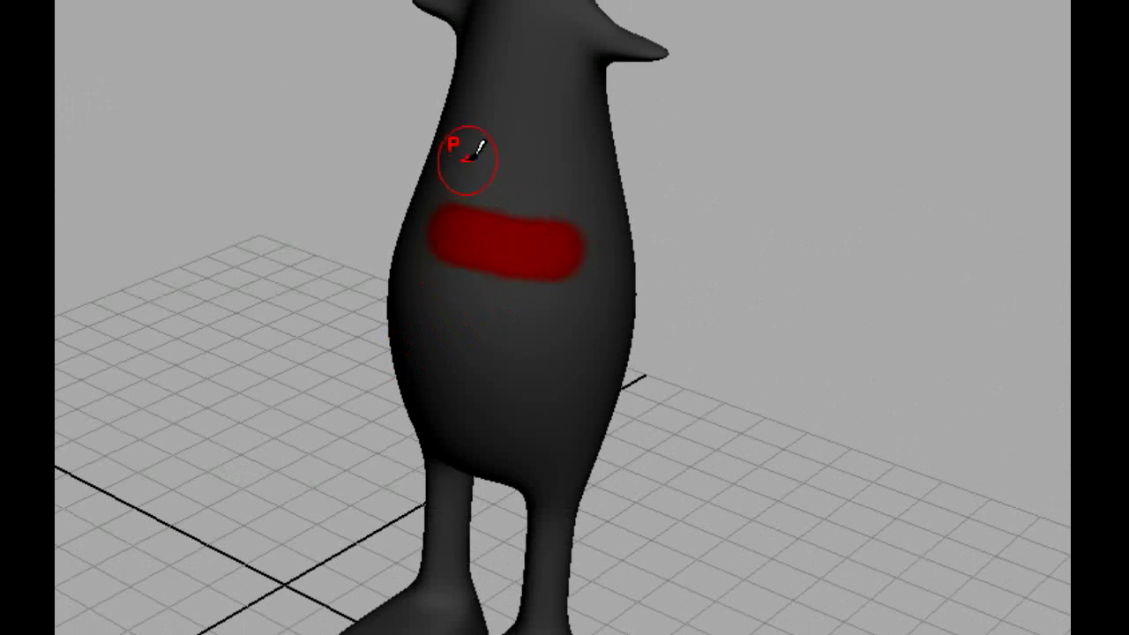
left_click_drag(476, 139, 565, 159)
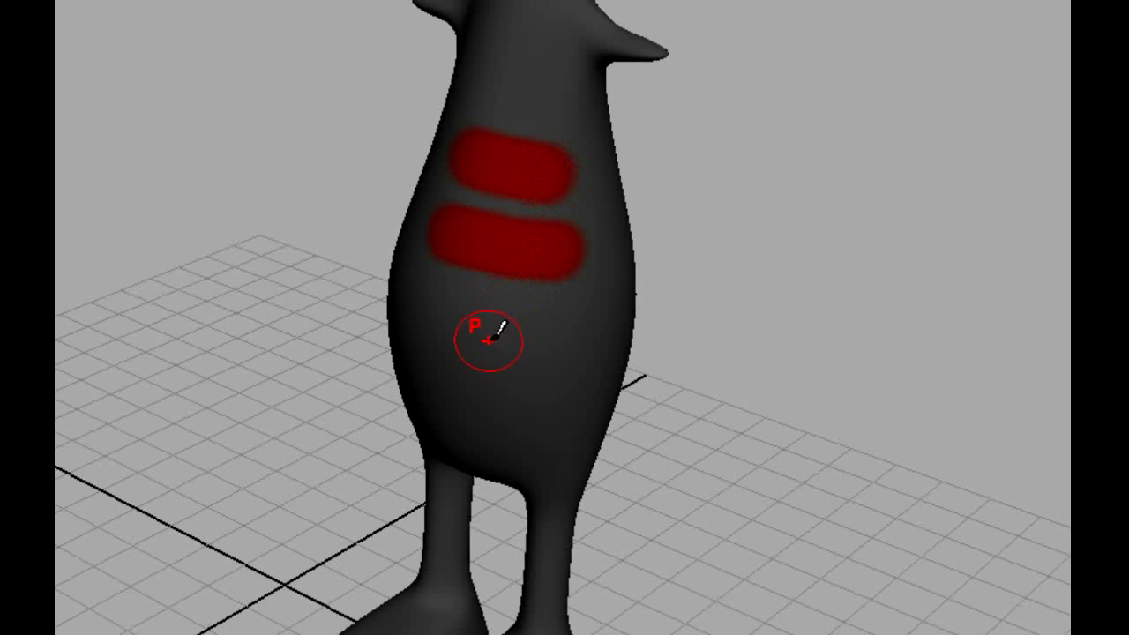
left_click_drag(491, 335, 484, 339)
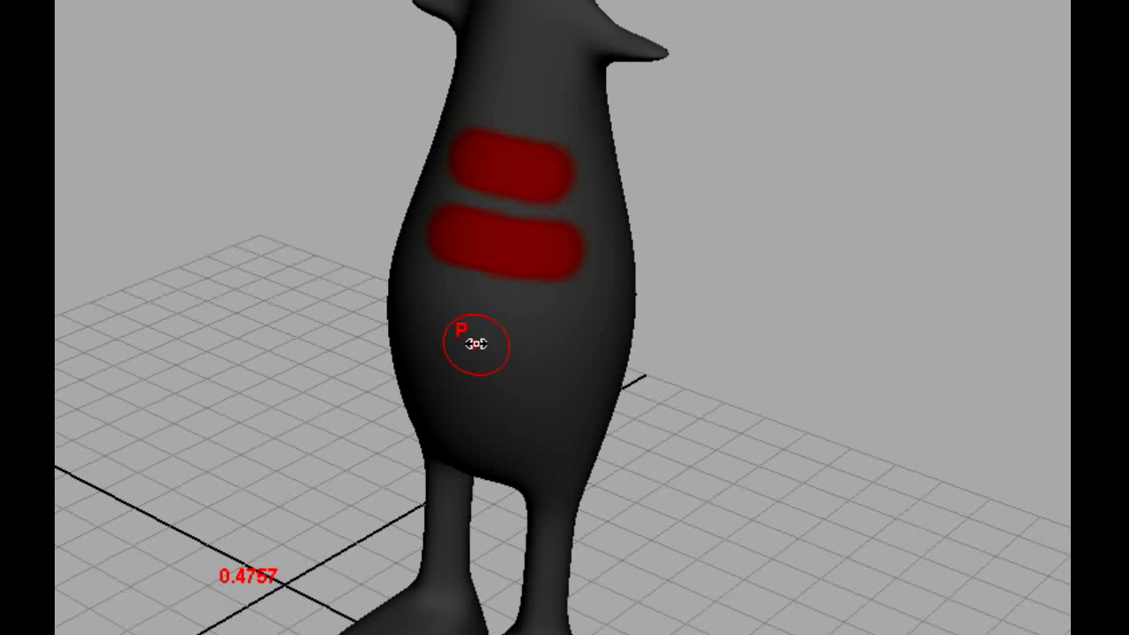
mouse_move(477, 341)
left_mouse_down()
mouse_move(504, 348)
mouse_move(472, 345)
left_mouse_up()
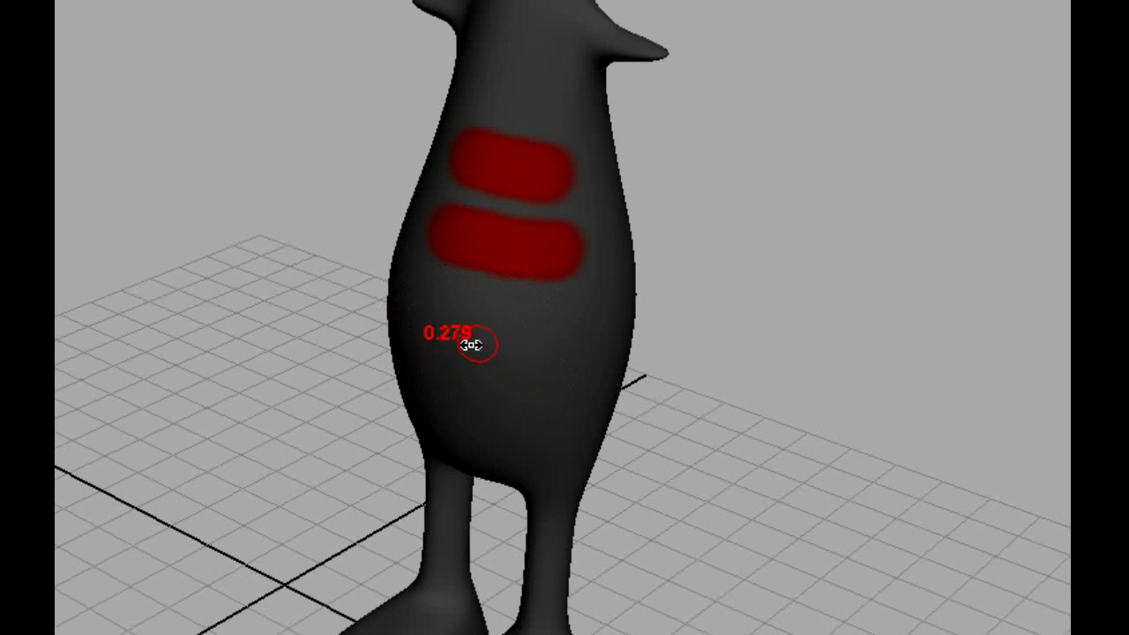
mouse_move(456, 305)
left_mouse_down()
mouse_move(474, 300)
mouse_move(491, 316)
mouse_move(459, 344)
left_mouse_up()
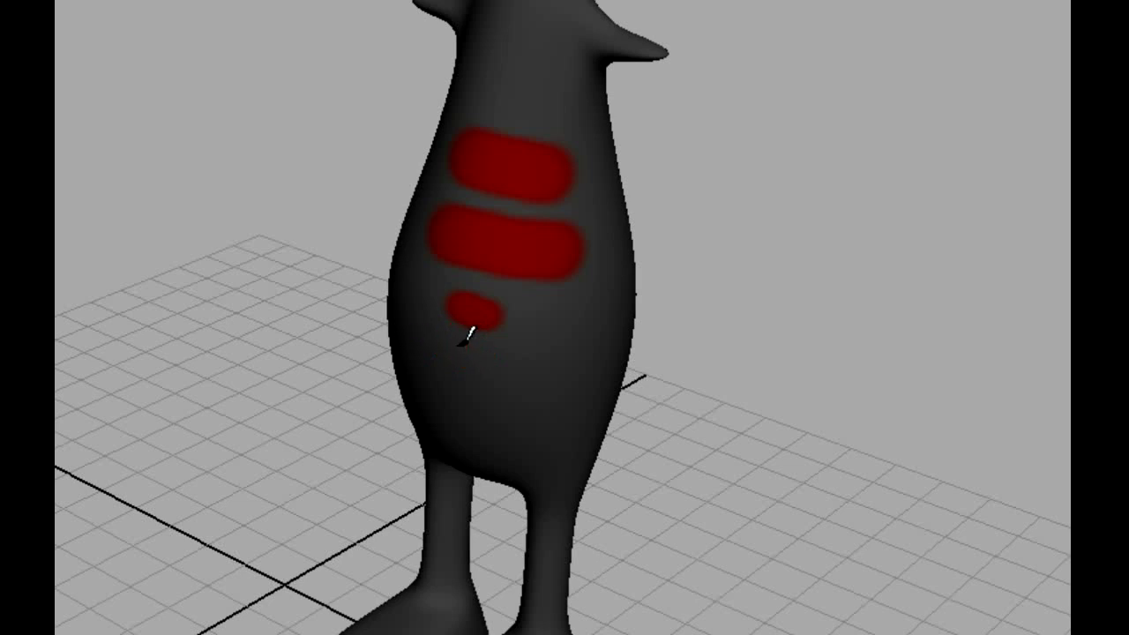
left_click(507, 107)
left_click(528, 112)
left_click(520, 75)
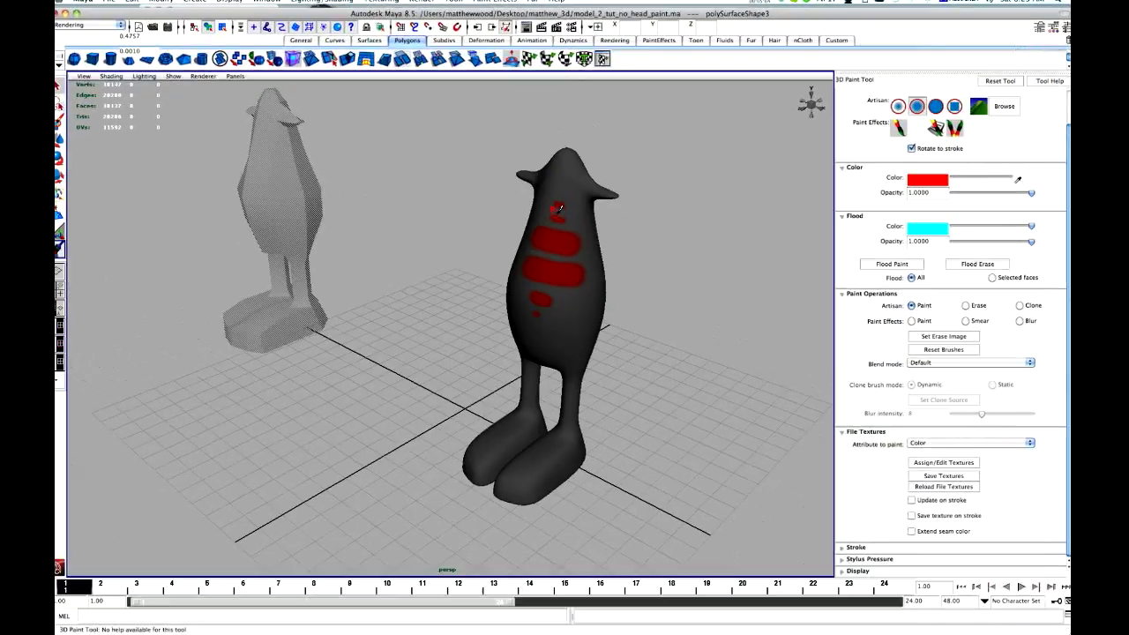
left_click_drag(600, 300, 605, 260, "alt")
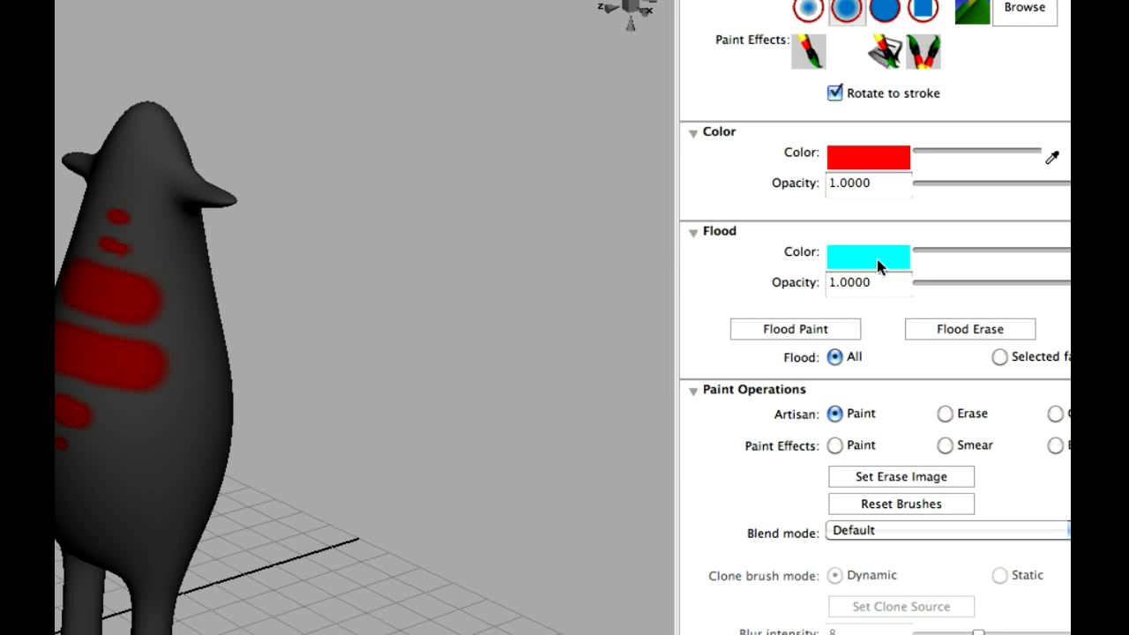
Step: Set the flood color to bright green and flood the whole figure with it
left_click(876, 259)
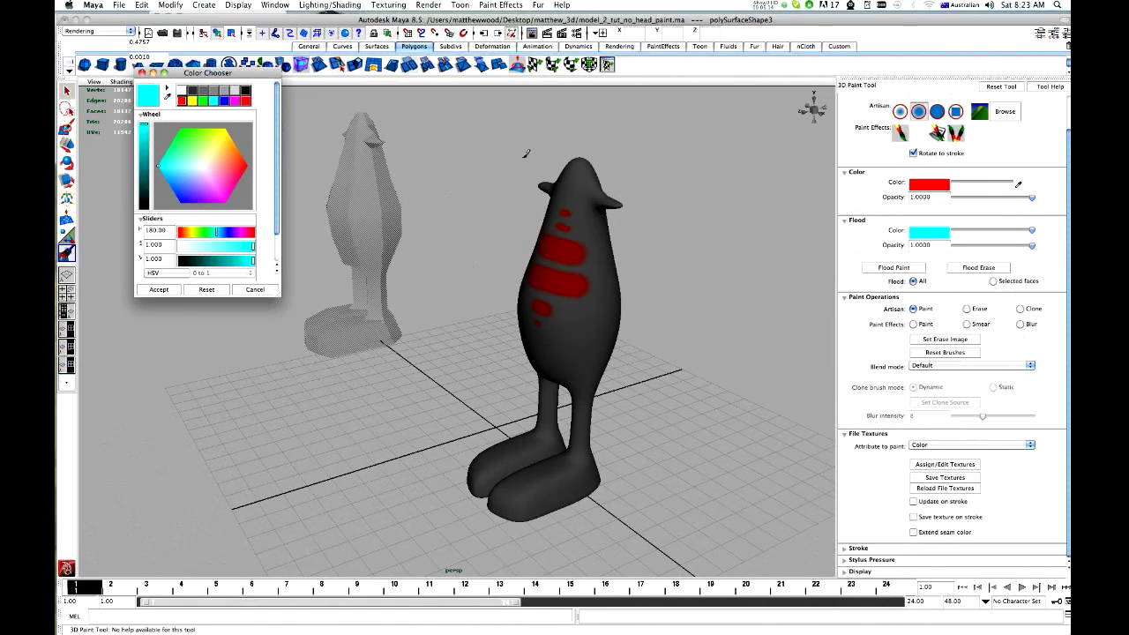
left_click(184, 137)
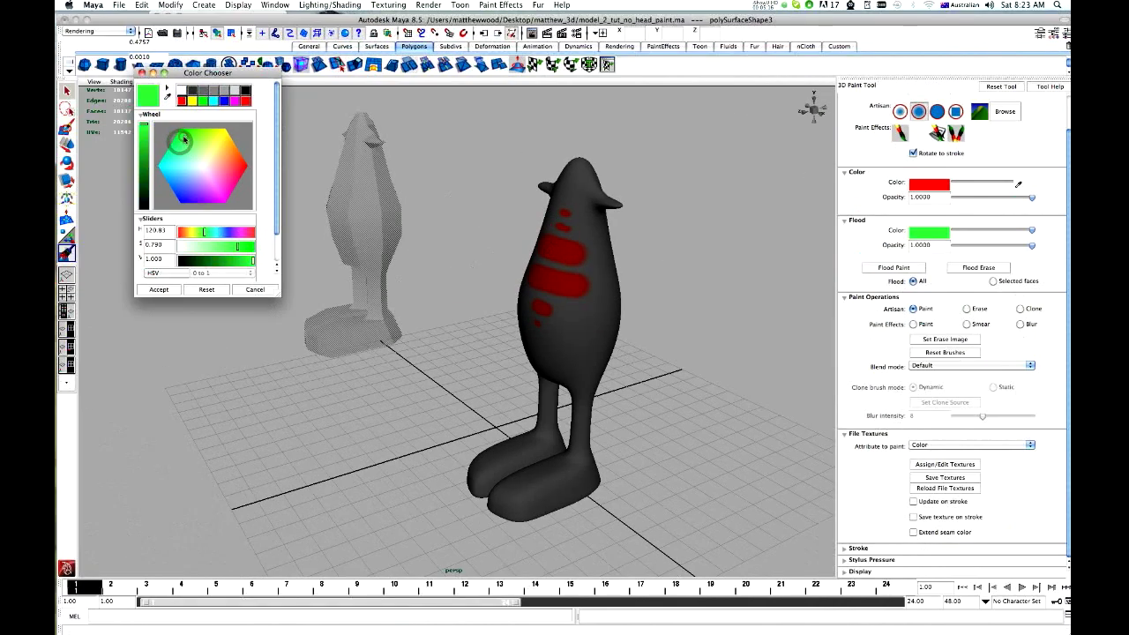
left_click(159, 290)
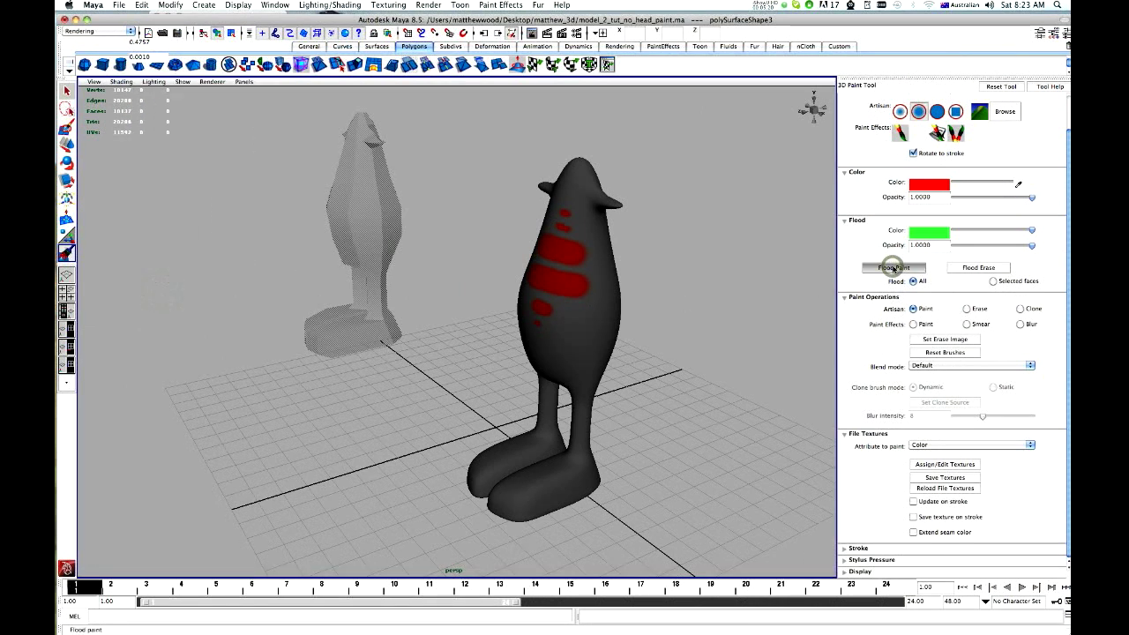
left_click(894, 267)
left_click_drag(632, 297, 583, 303, "alt")
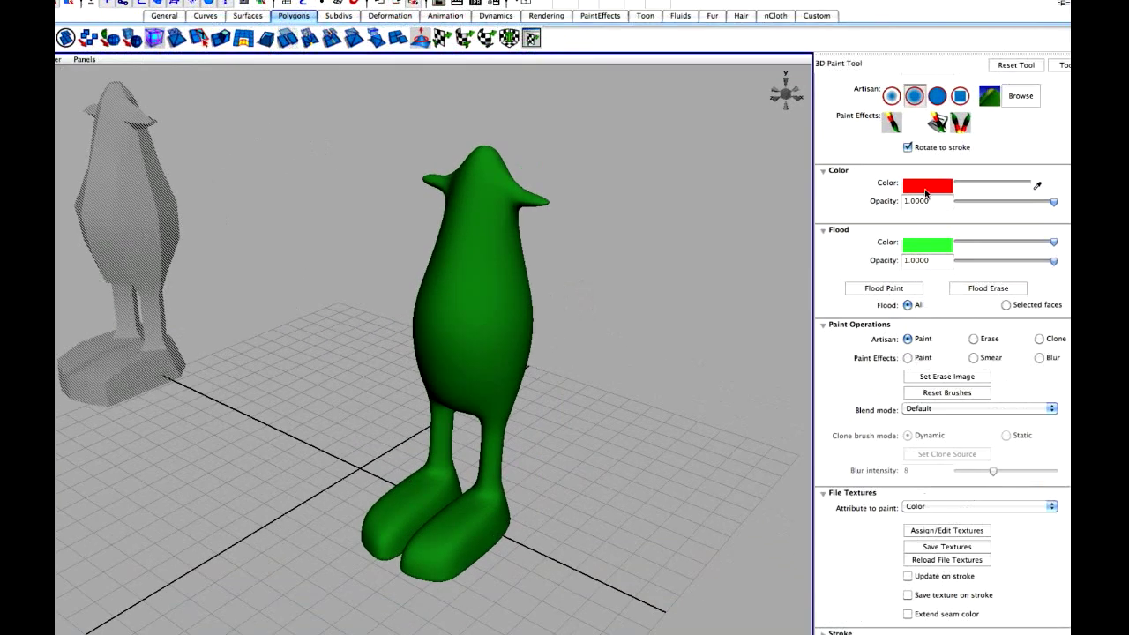
Step: Confirm red as the paint color and paint two short red patches on the front of the green torso
left_click(924, 186)
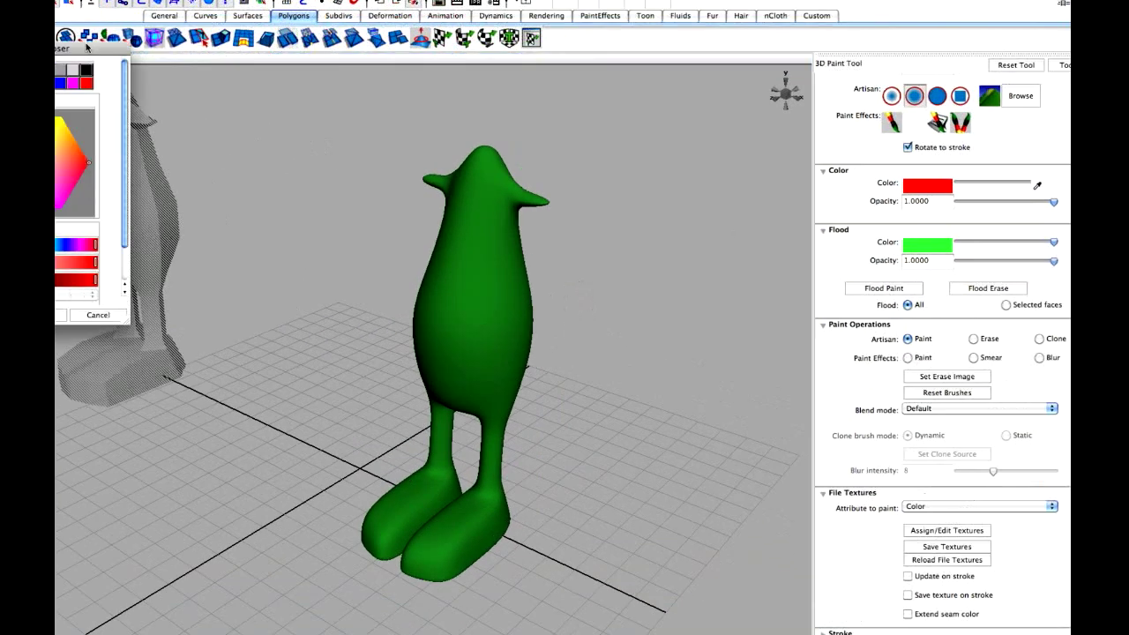
left_click_drag(86, 48, 198, 67)
left_click(94, 333)
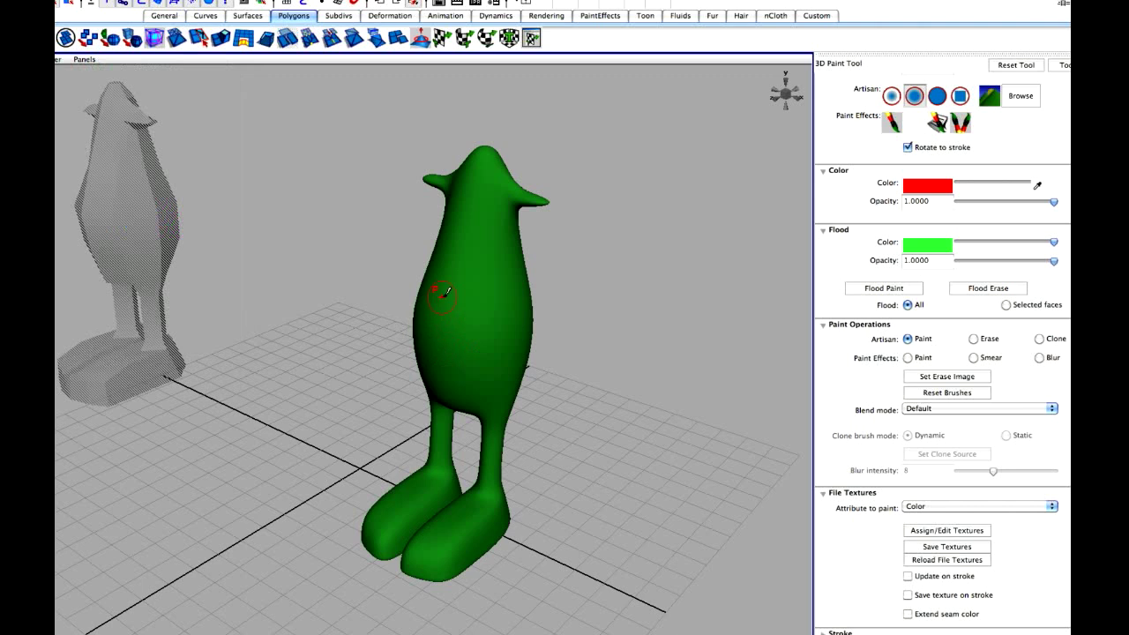
left_click_drag(442, 296, 480, 306)
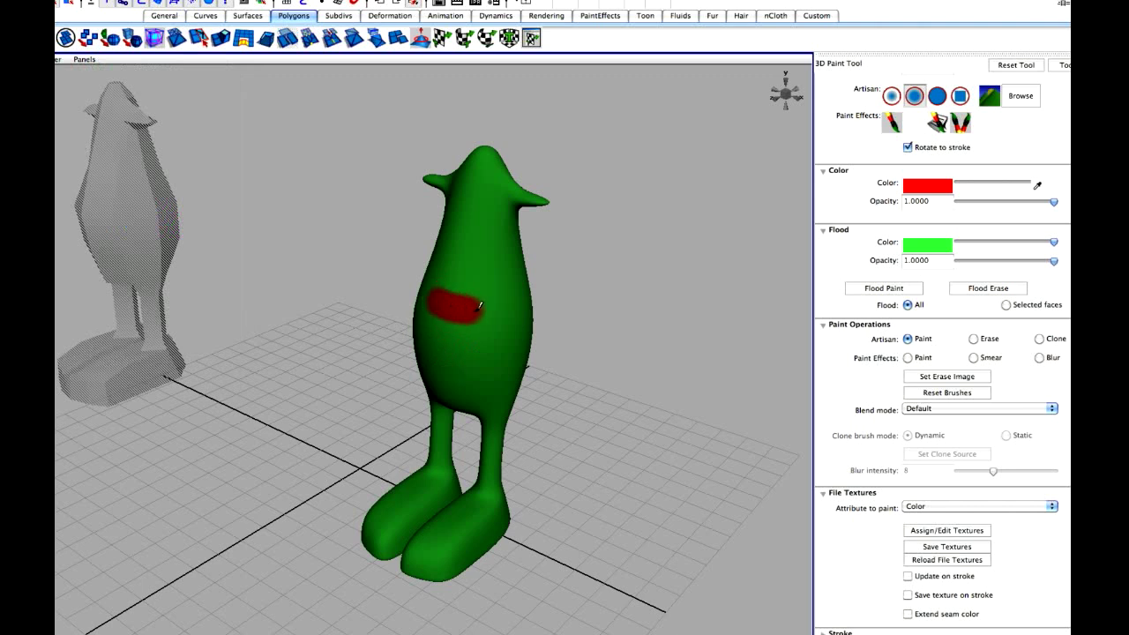
left_click_drag(454, 255, 477, 255)
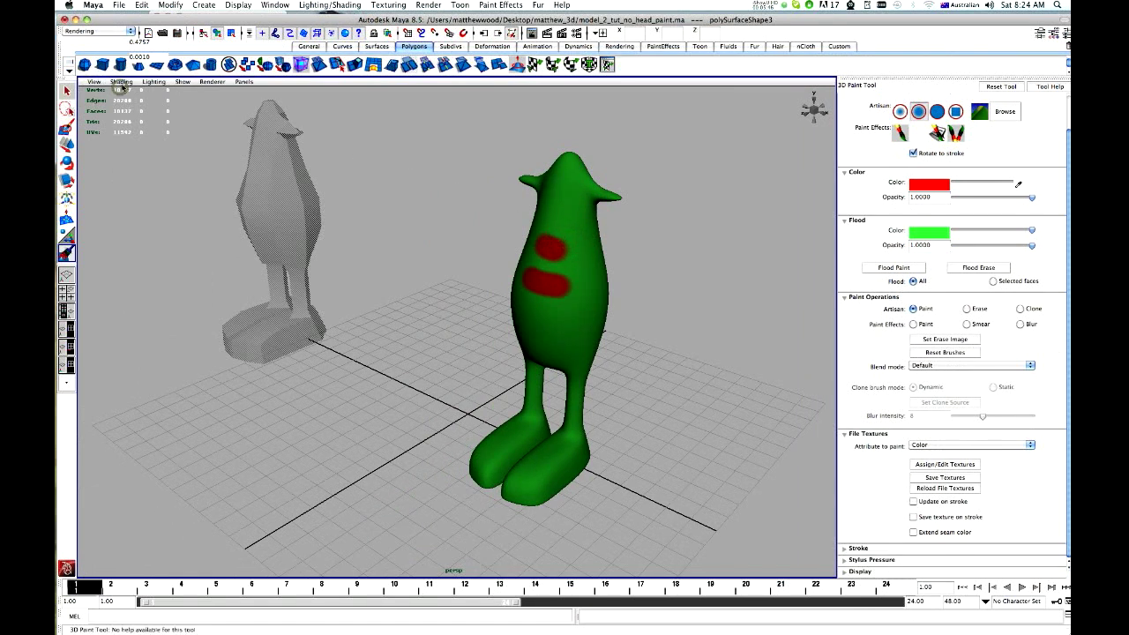
left_click(121, 82)
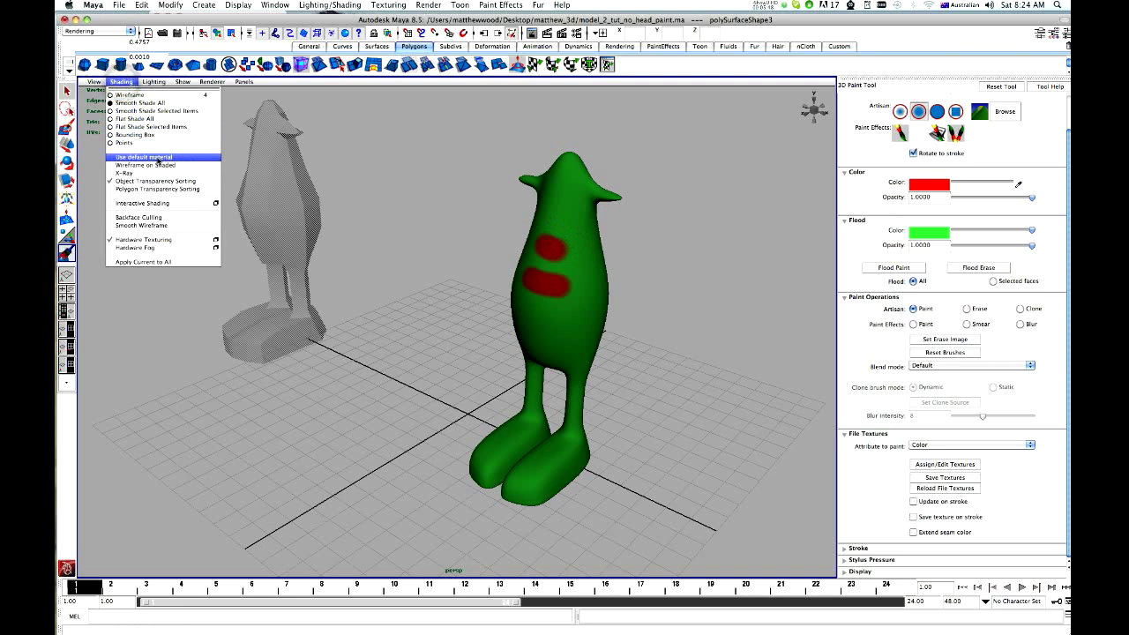
left_click(121, 81)
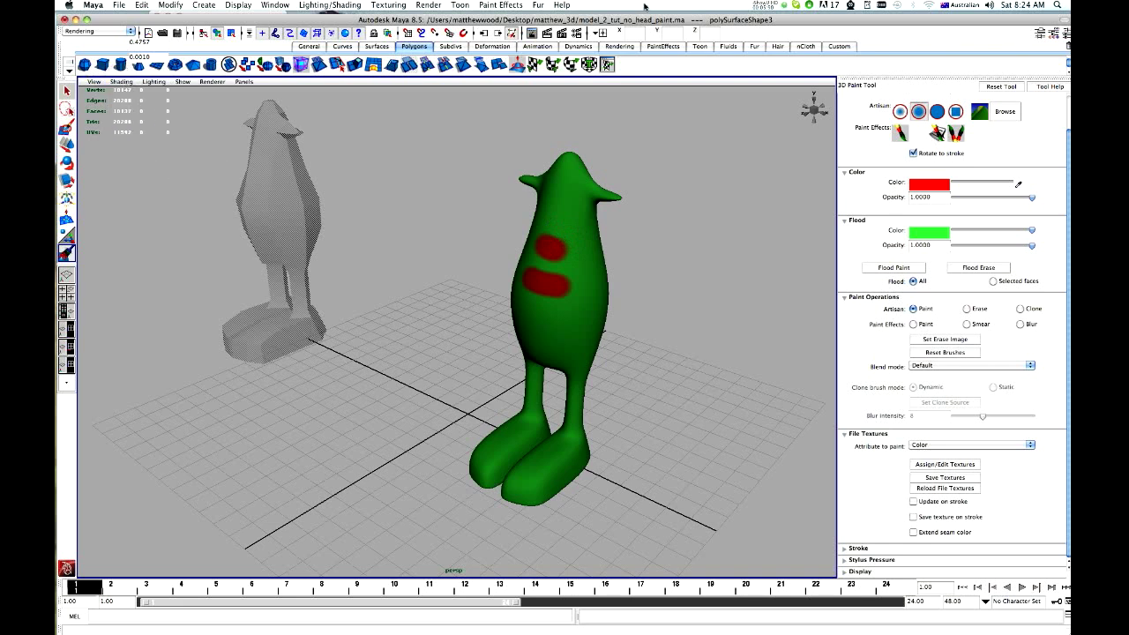